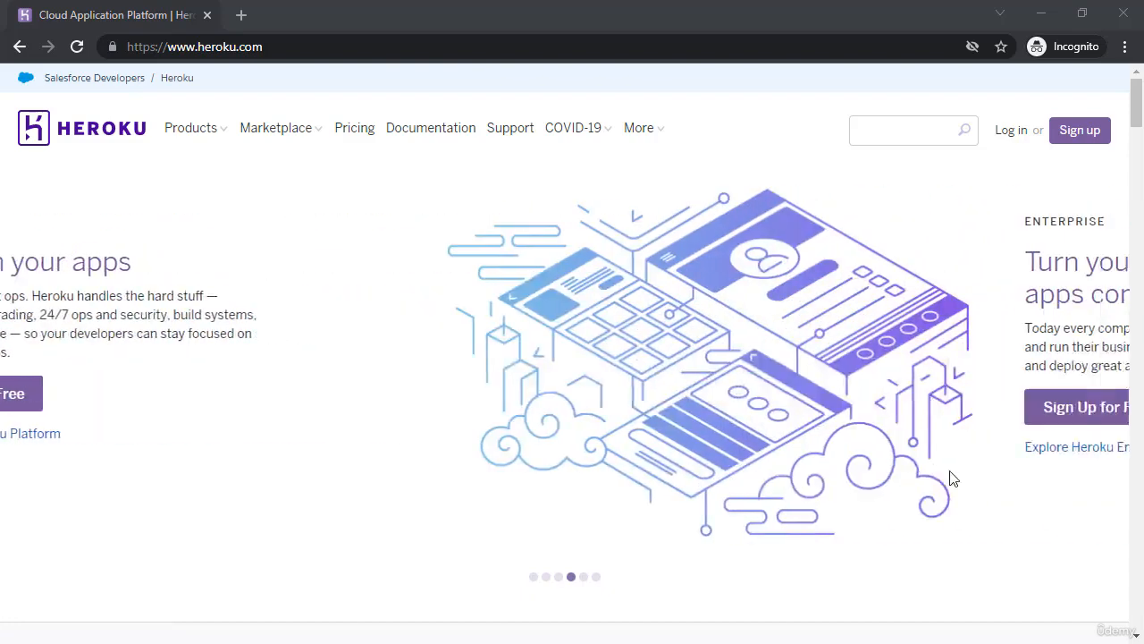
Review the required fields of the Heroku account sign-up form and open the login page for existing accounts.
click(1092, 147)
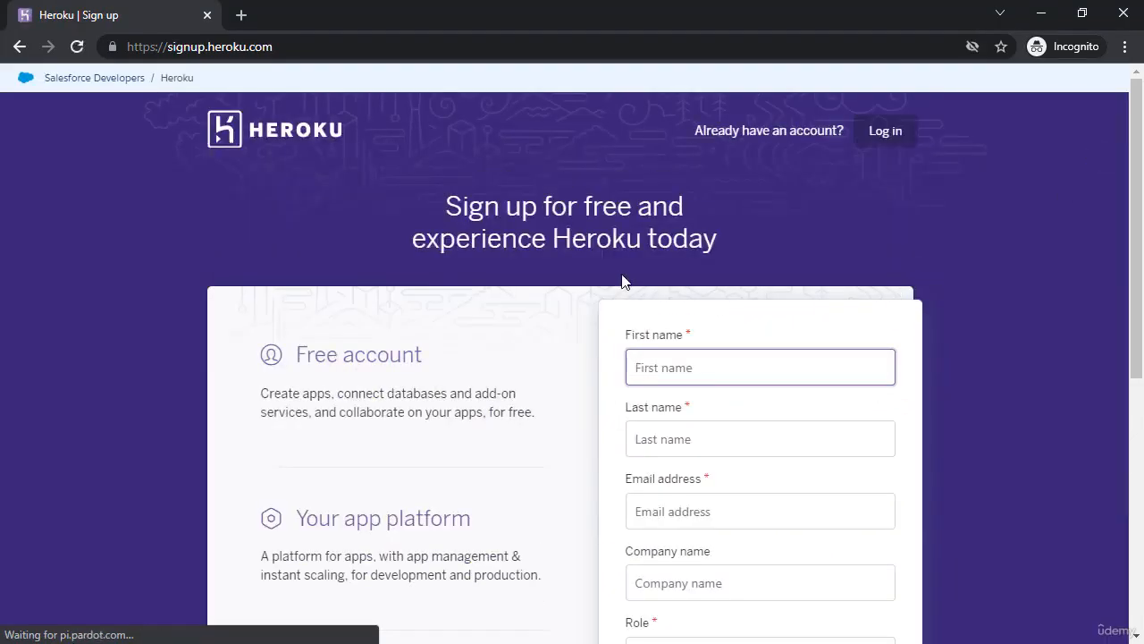
scroll(621, 279, down, 2)
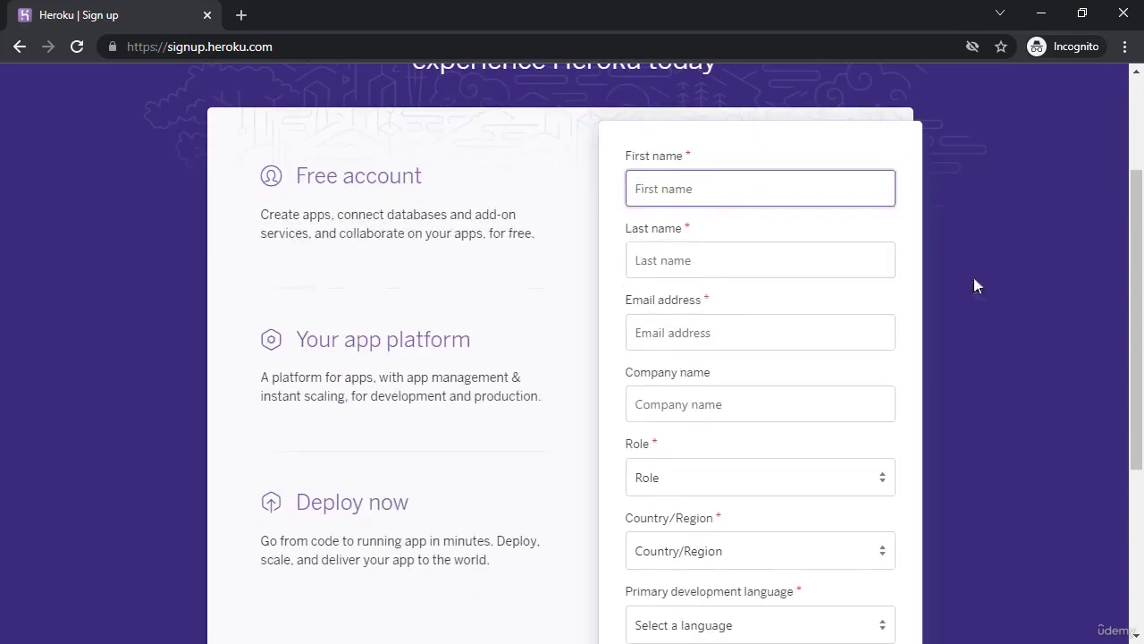
scroll(992, 285, down, 1)
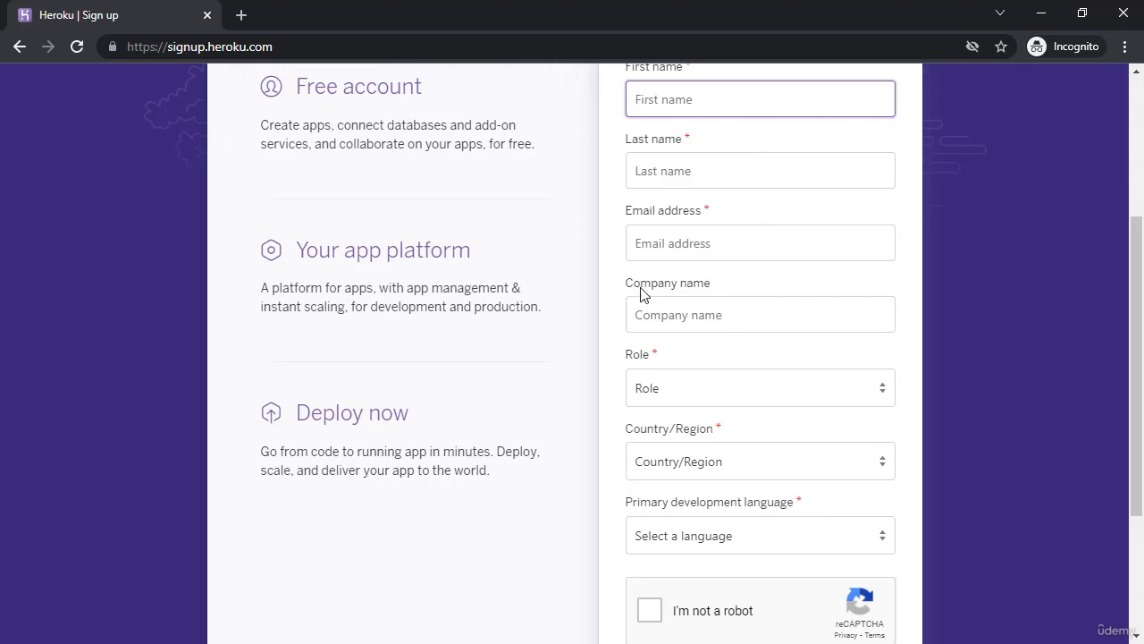
scroll(889, 327, down, 1)
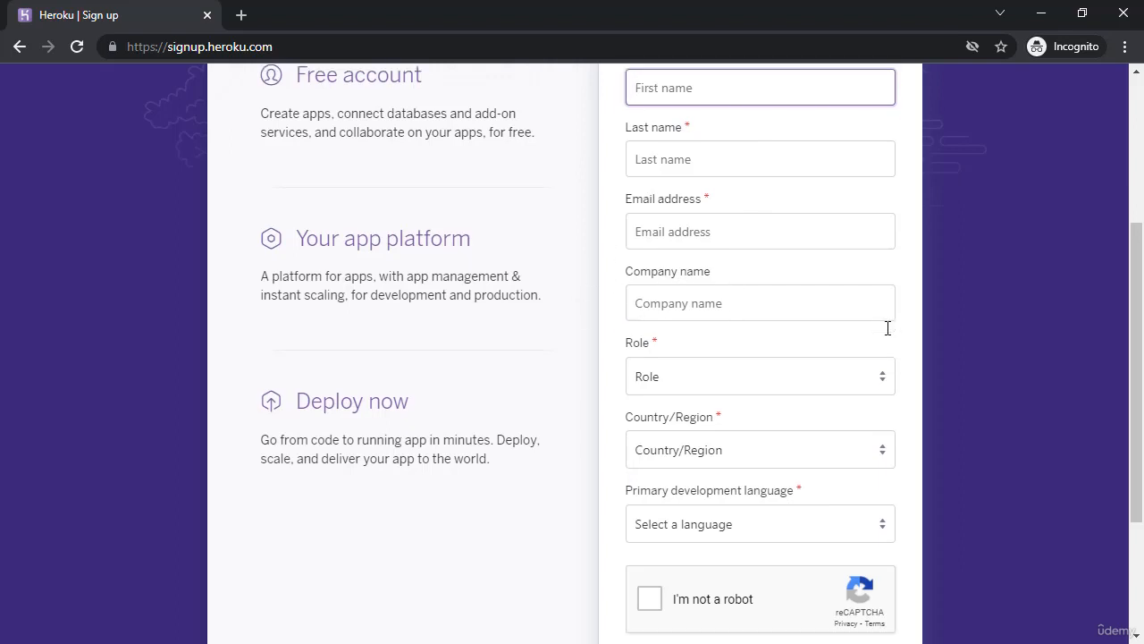
scroll(830, 474, up, 2)
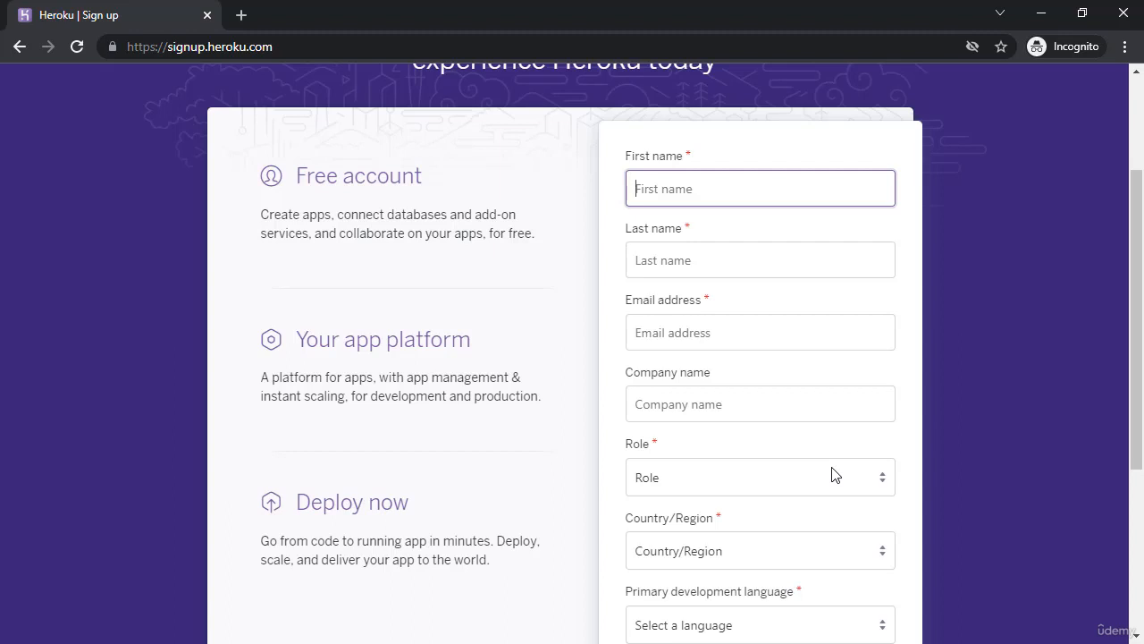
scroll(835, 473, up, 2)
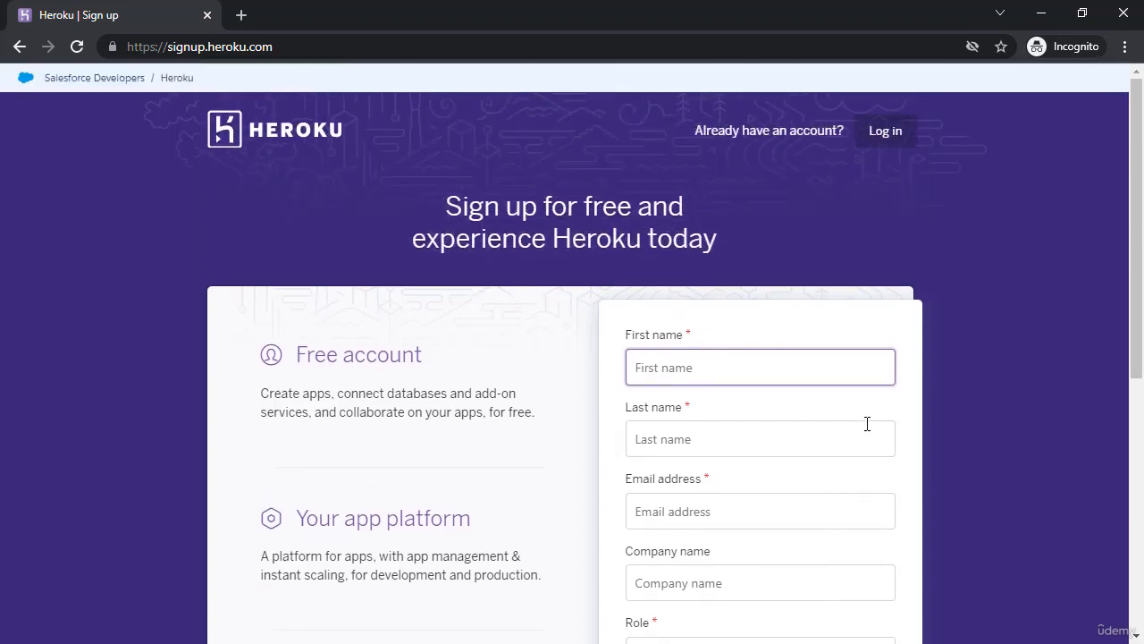
click(892, 132)
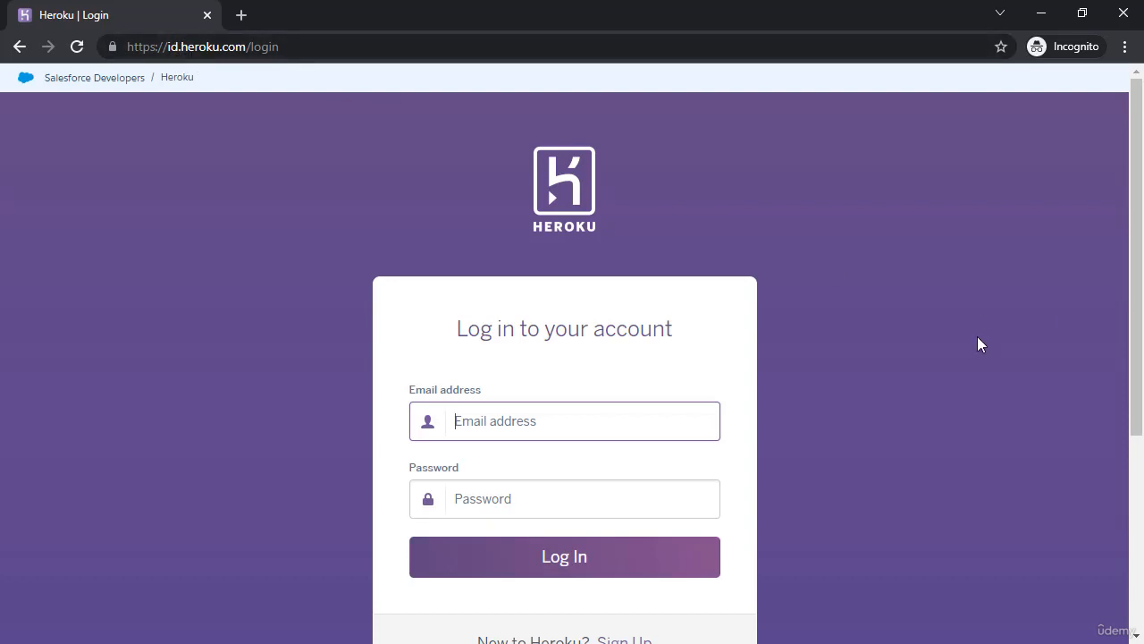
scroll(978, 344, down, 1)
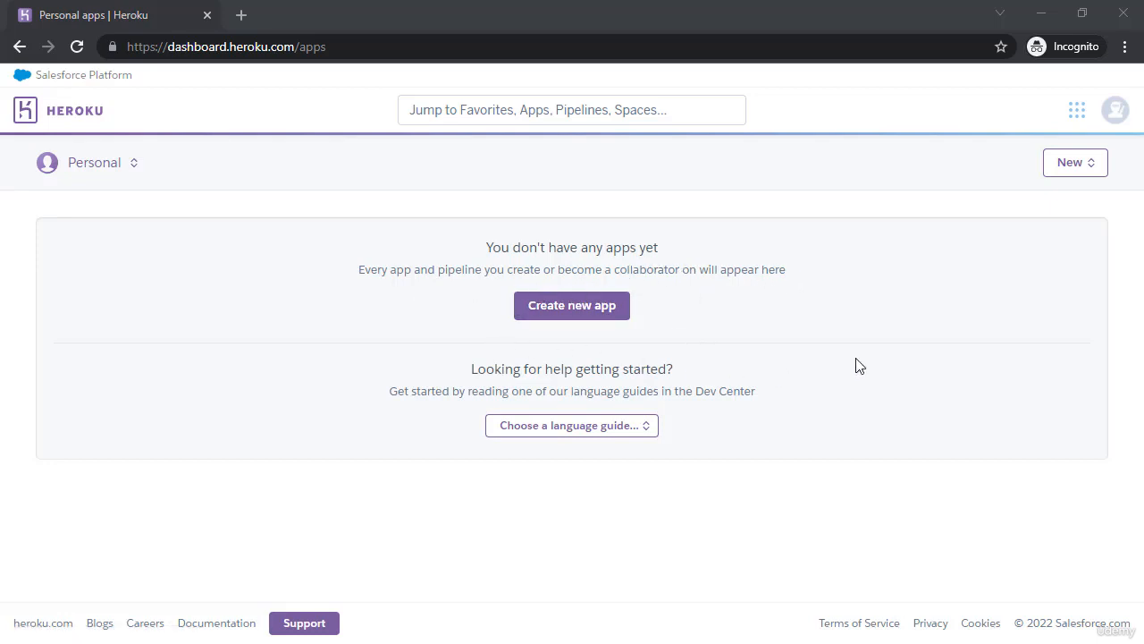
Create a new app named codingwithroby-fastapi-deploy.
click(548, 309)
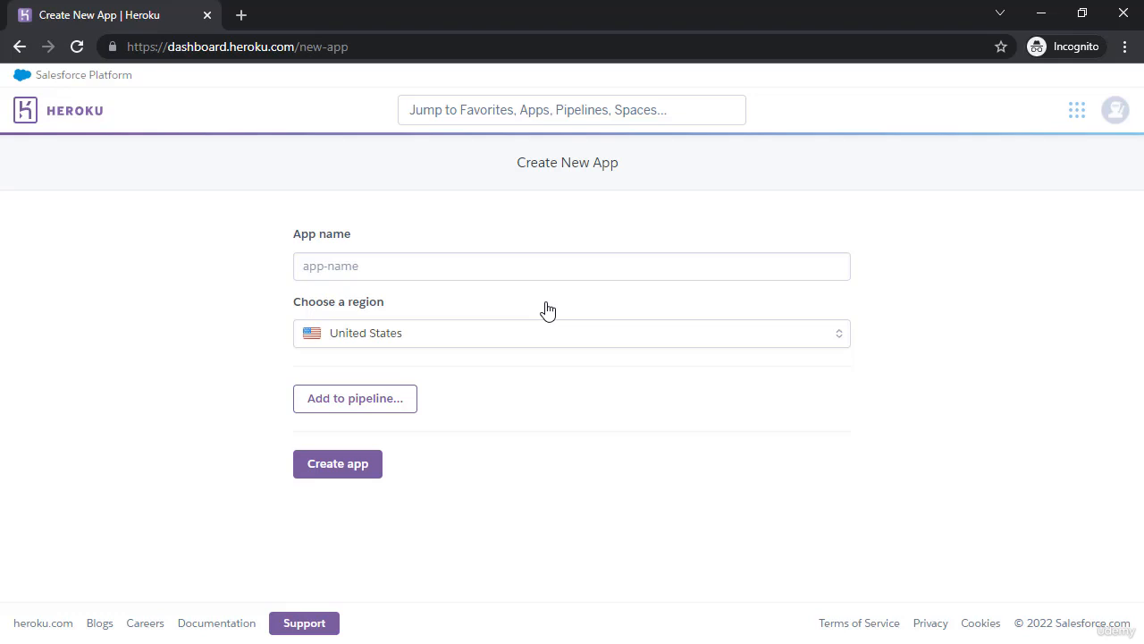
click(496, 269)
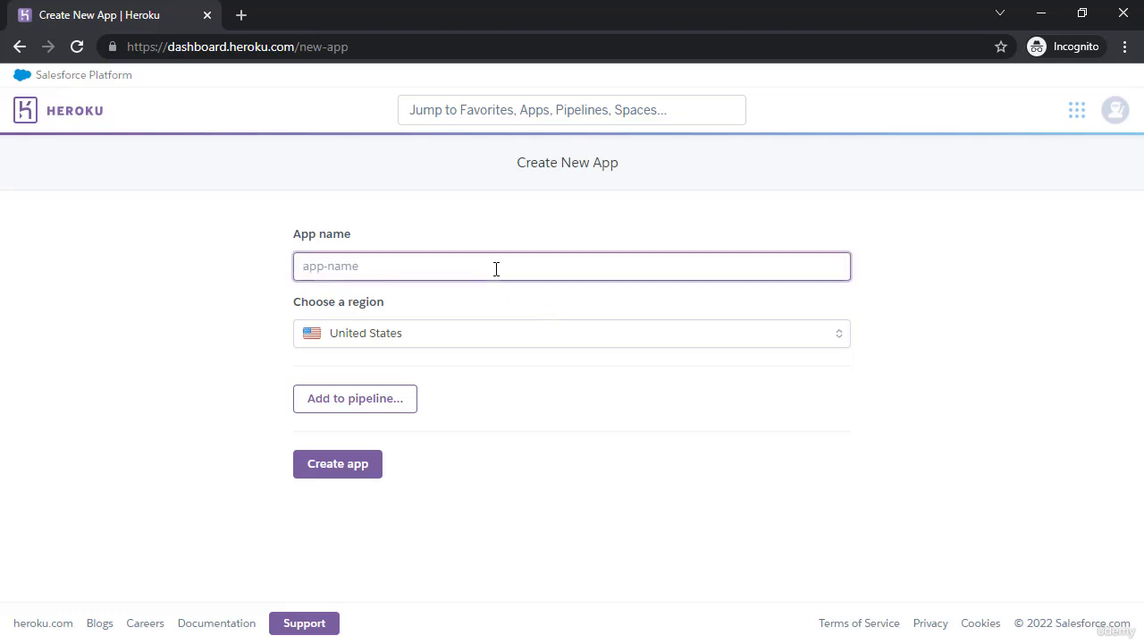
text(codingwit)
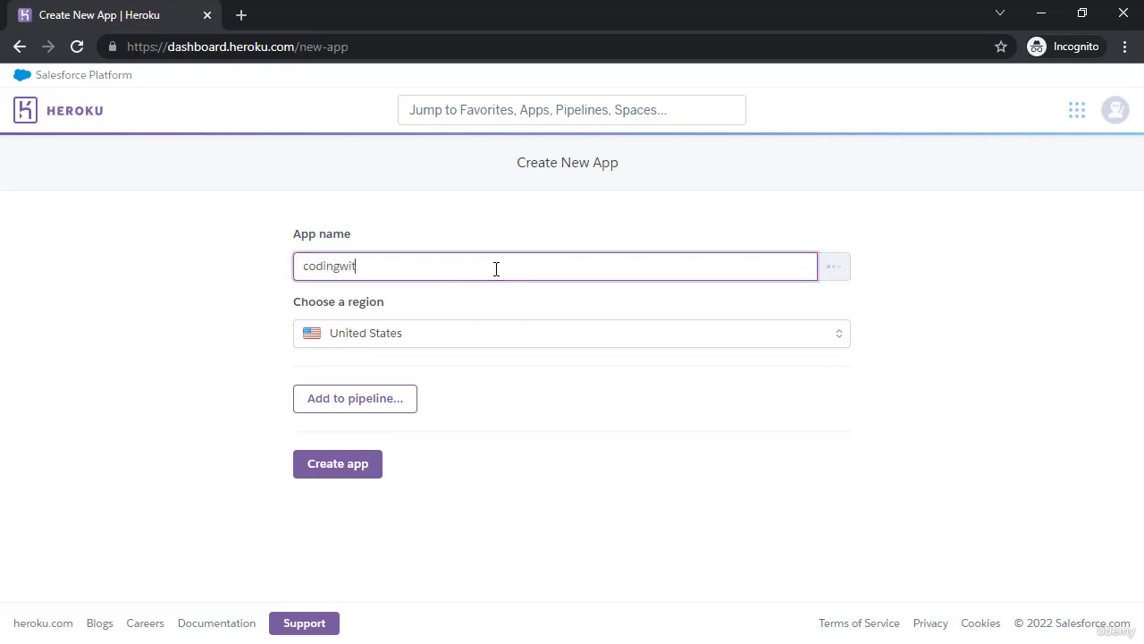
text(hroby-fastapi-deploym)
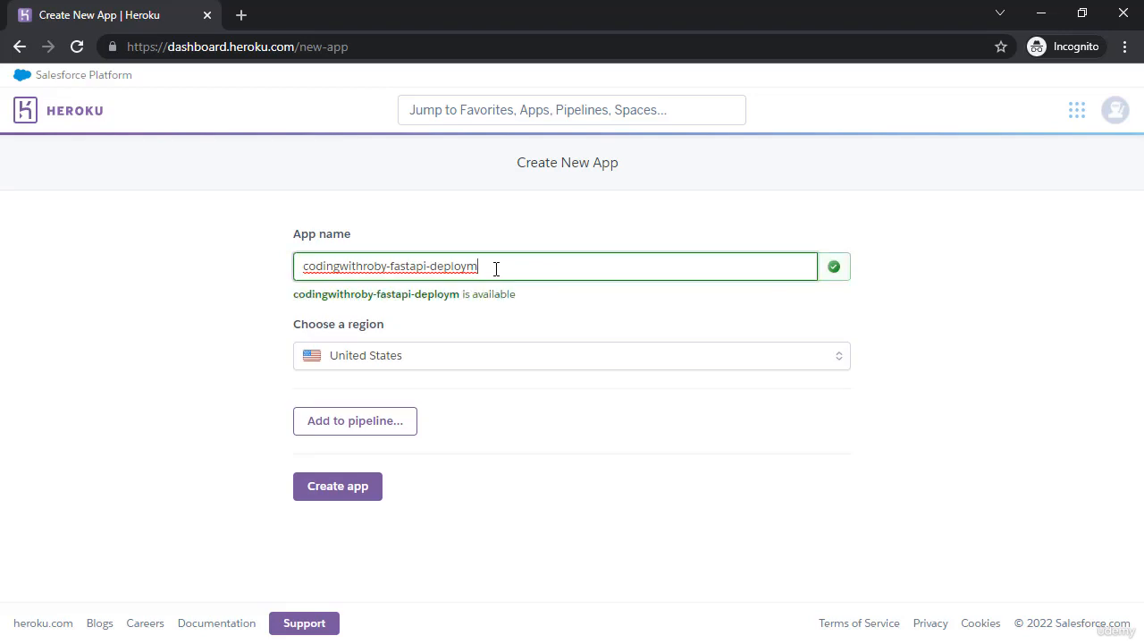
key(BackSpace)
click(327, 492)
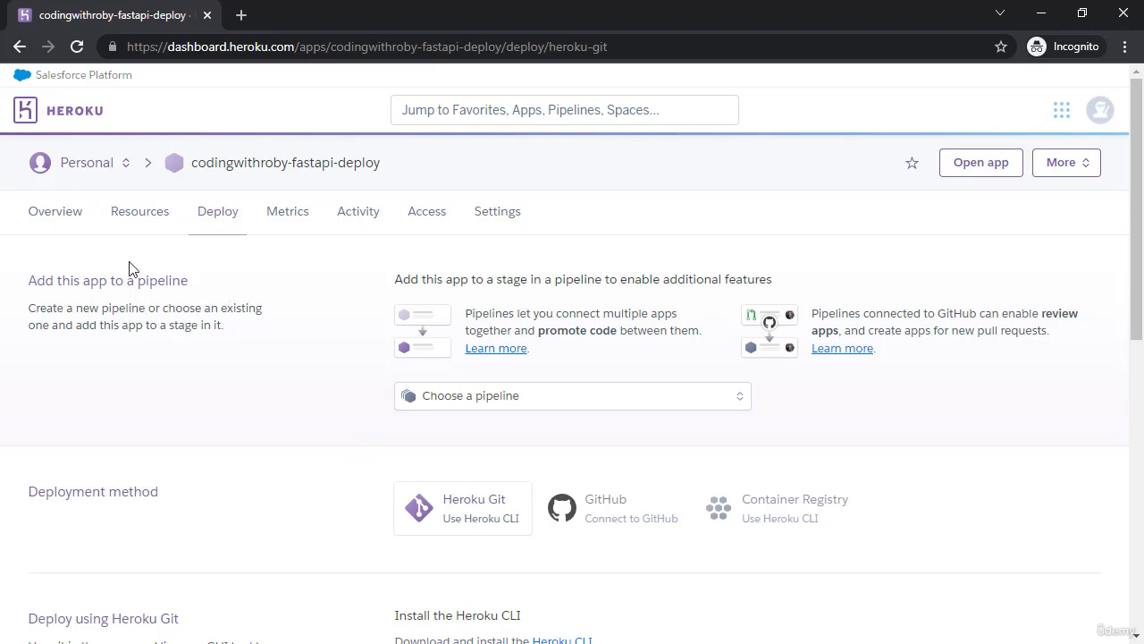
Examine the new app's overview, its dyno and add-on resources, and the Heroku Git deployment instructions.
click(51, 222)
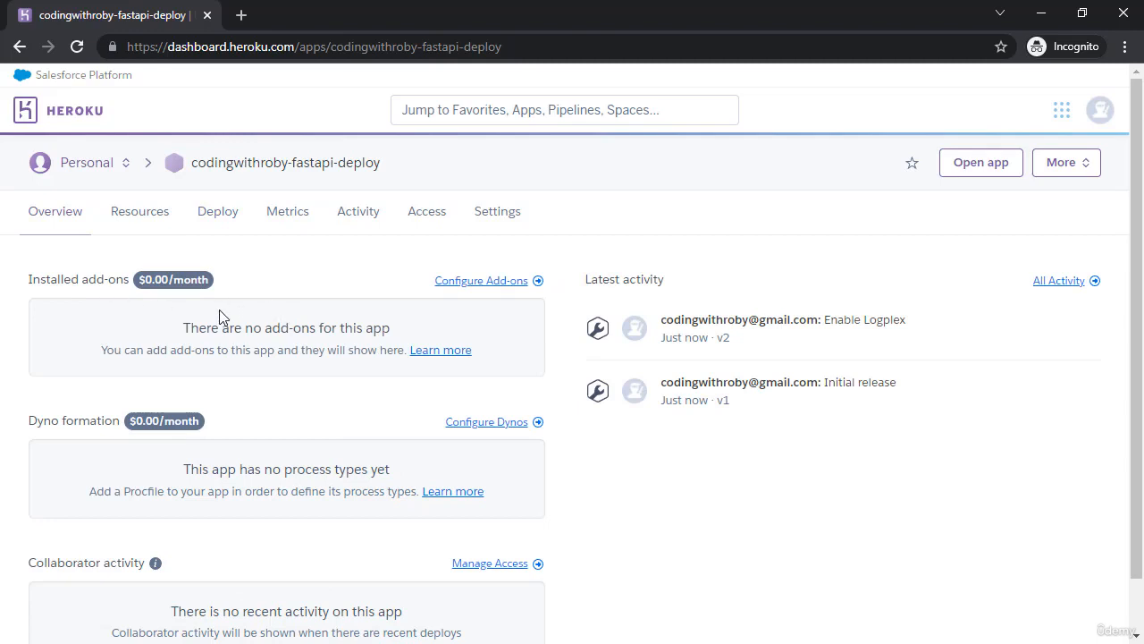
scroll(71, 447, down, 1)
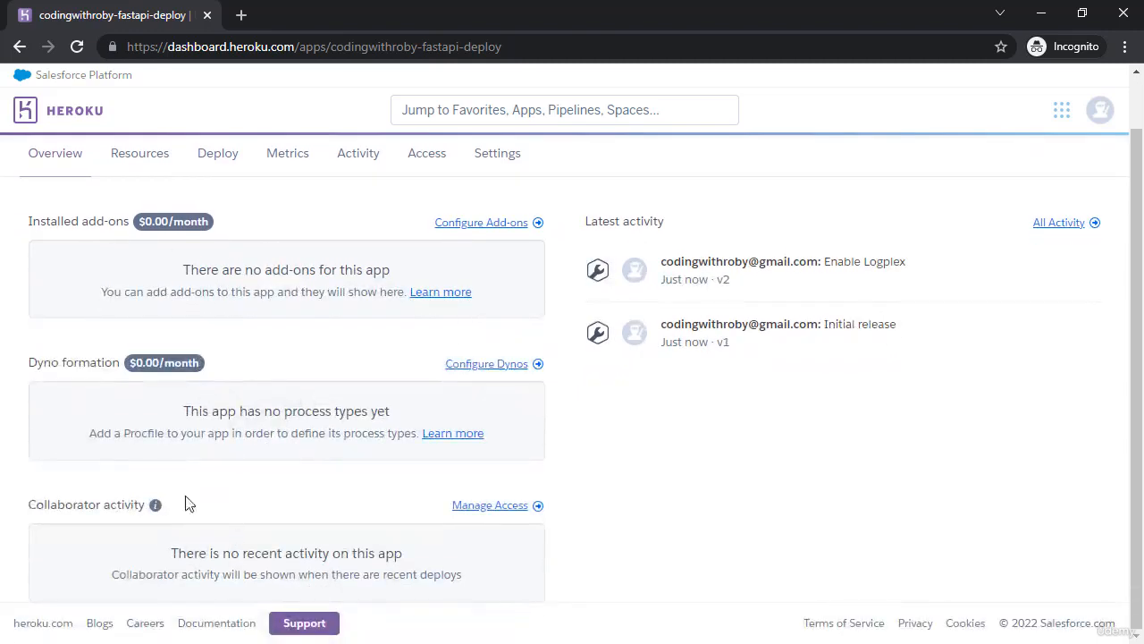
scroll(272, 570, up, 1)
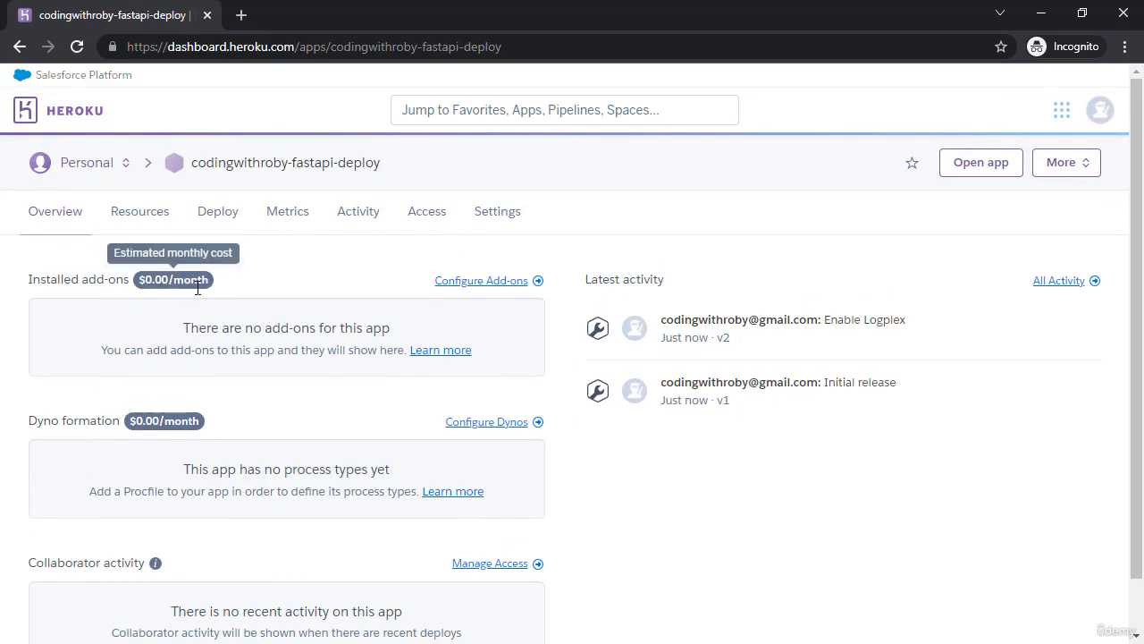
click(146, 225)
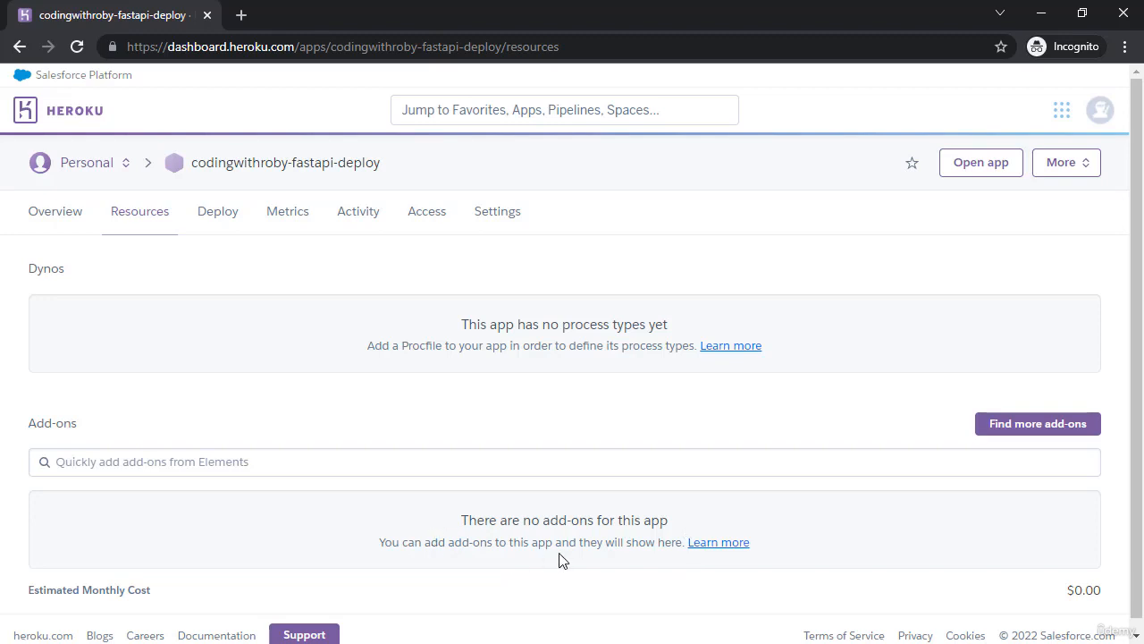
click(219, 228)
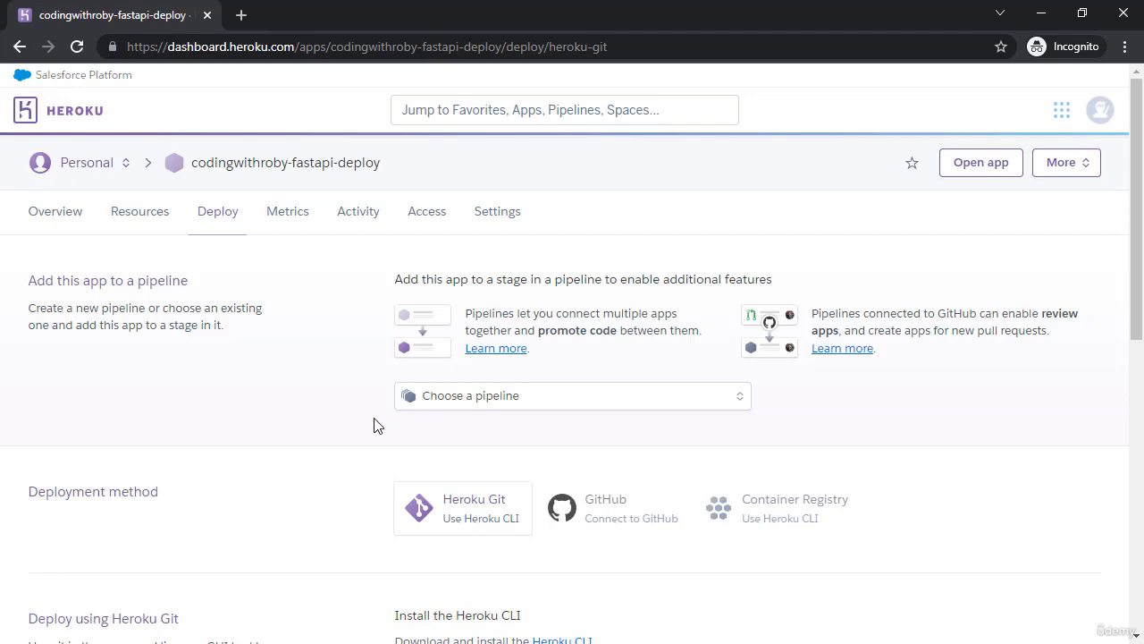
scroll(350, 412, down, 4)
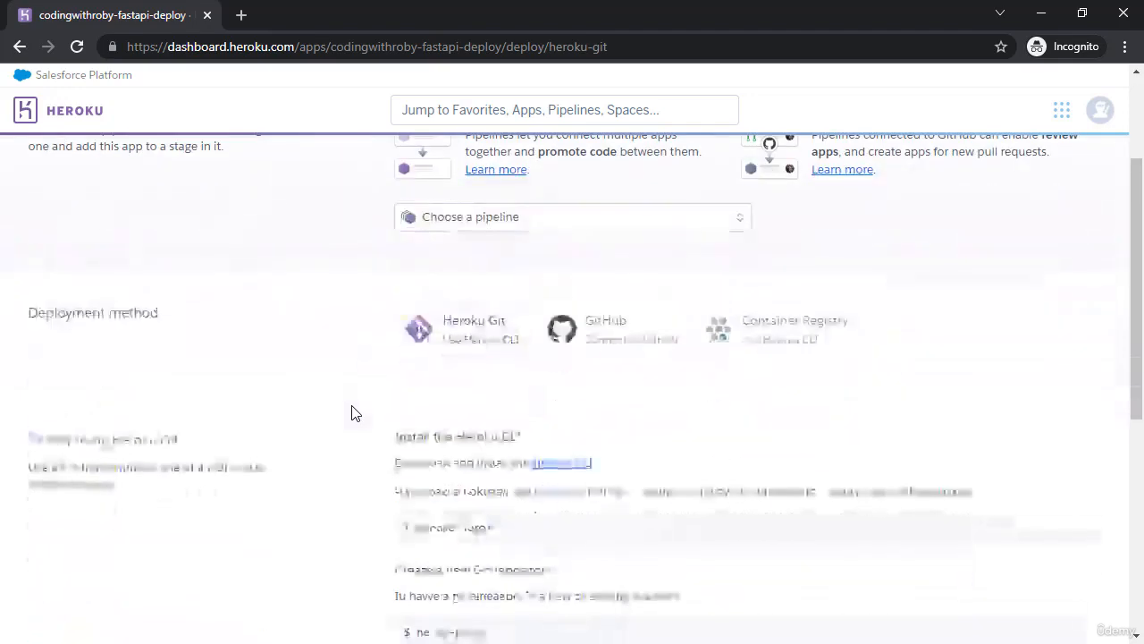
scroll(359, 413, down, 2)
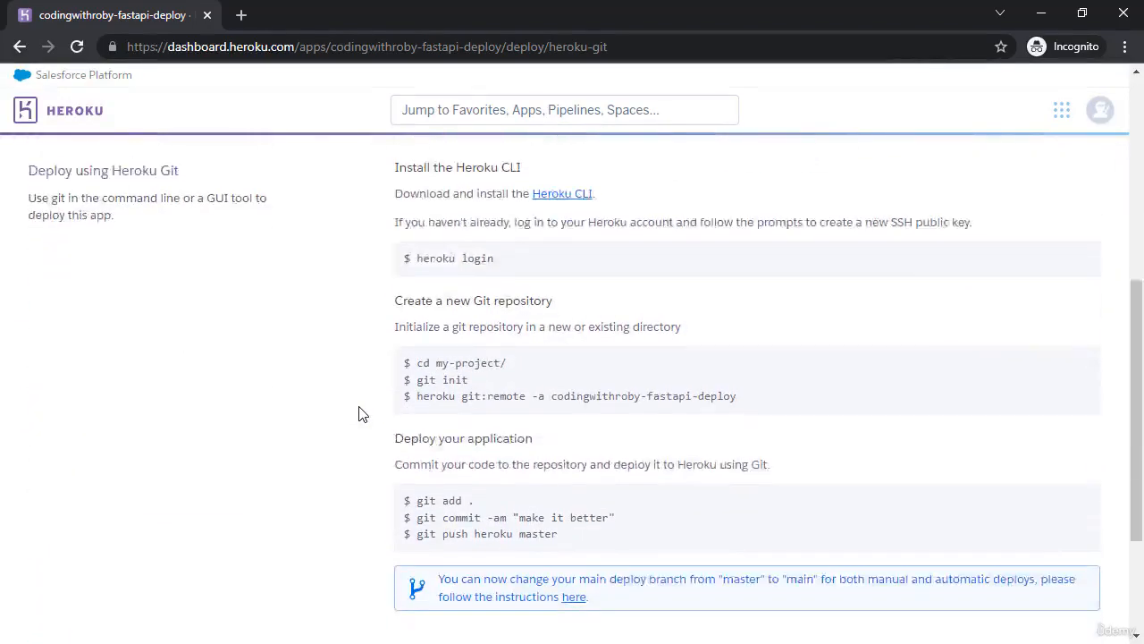
scroll(356, 411, down, 1)
scroll(355, 408, up, 5)
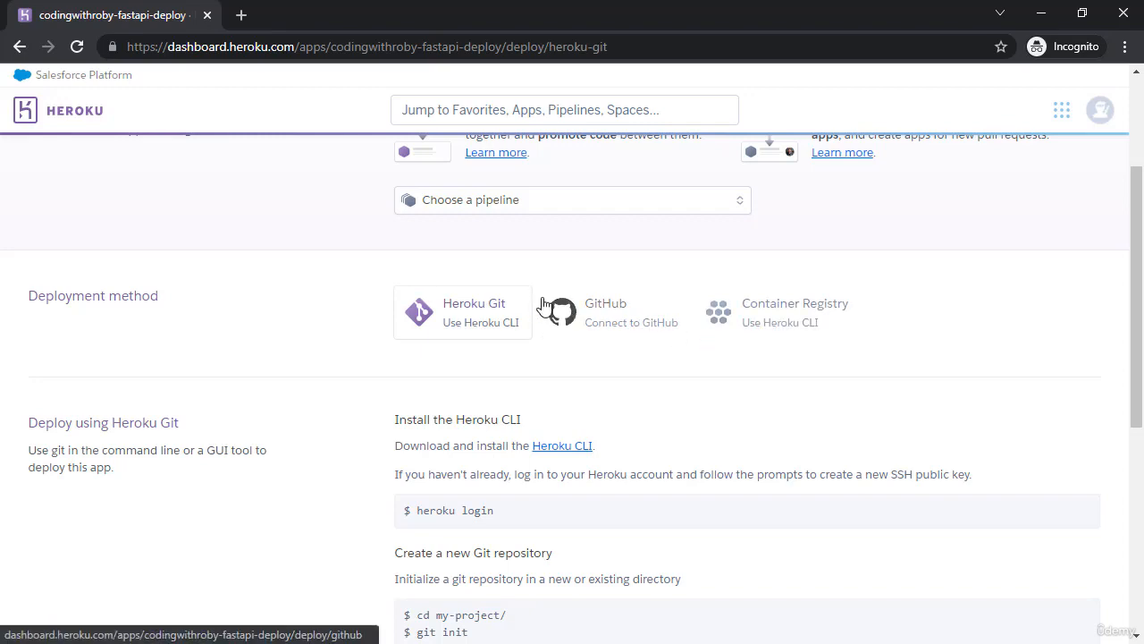
Choose GitHub as the deployment method, search for fastapi and connect the app to the codingwithroby/FastAPI repository.
click(601, 322)
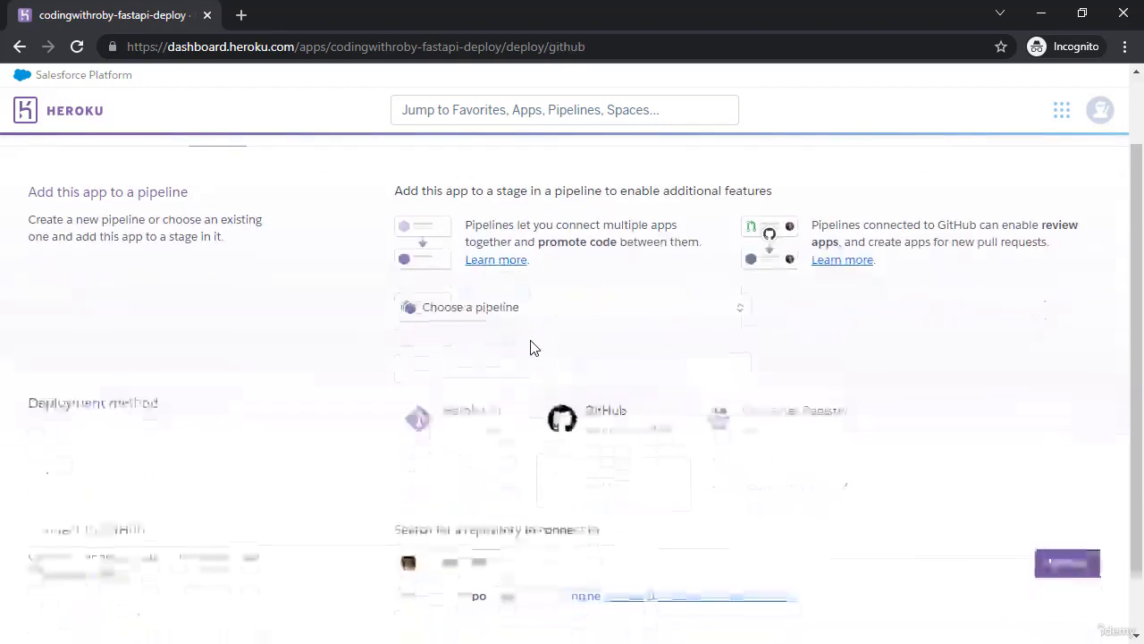
scroll(531, 347, down, 2)
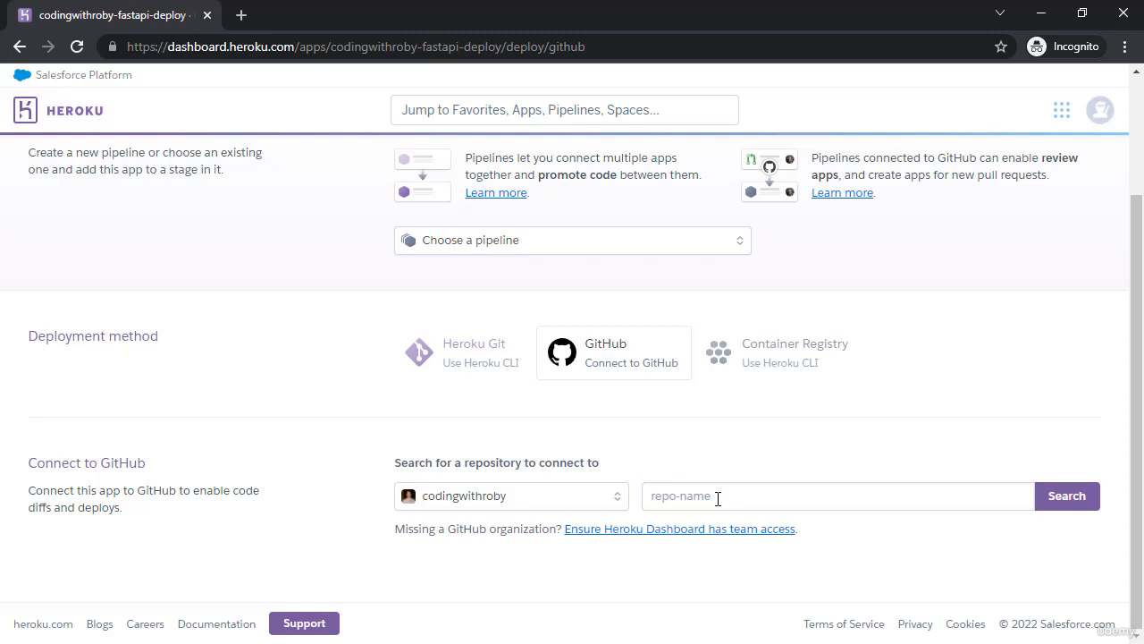
click(718, 499)
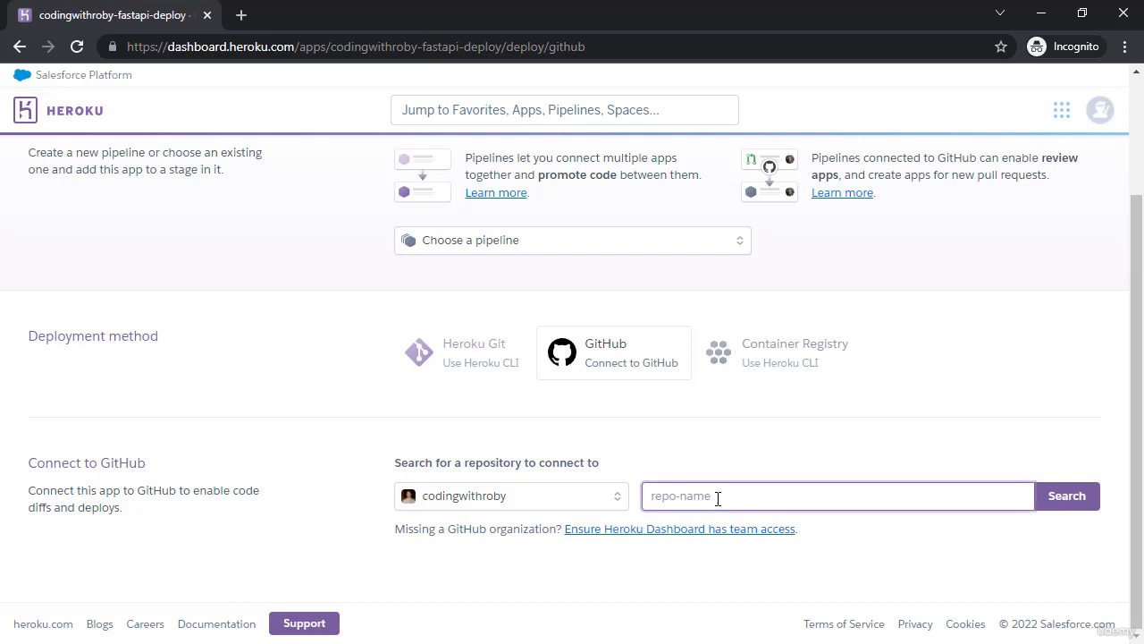
text(fastapi)
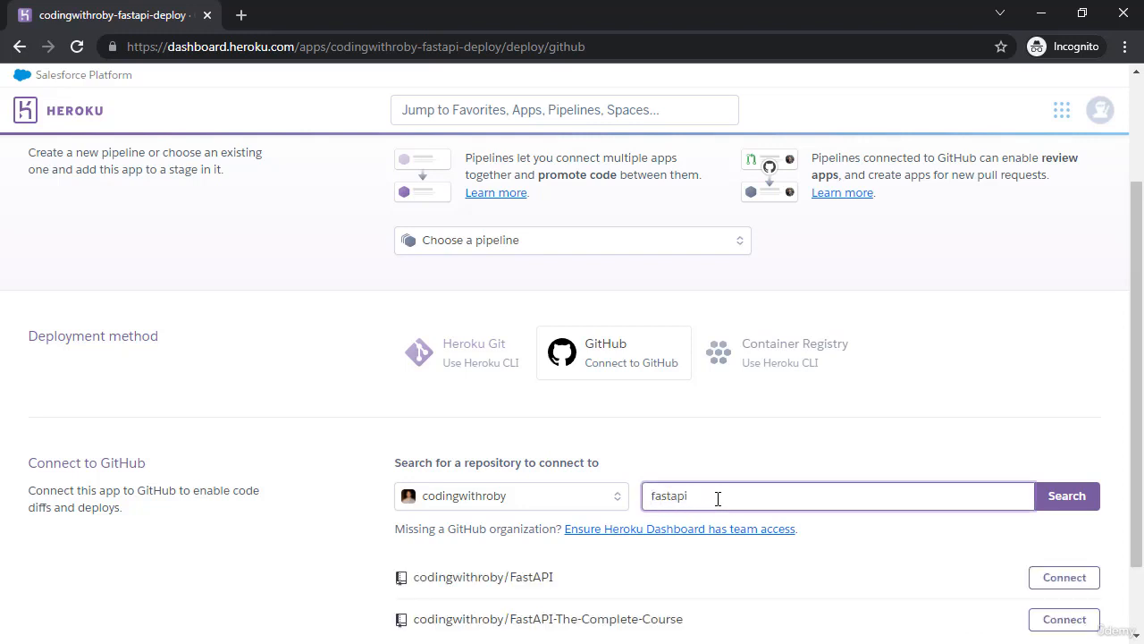
scroll(876, 354, down, 2)
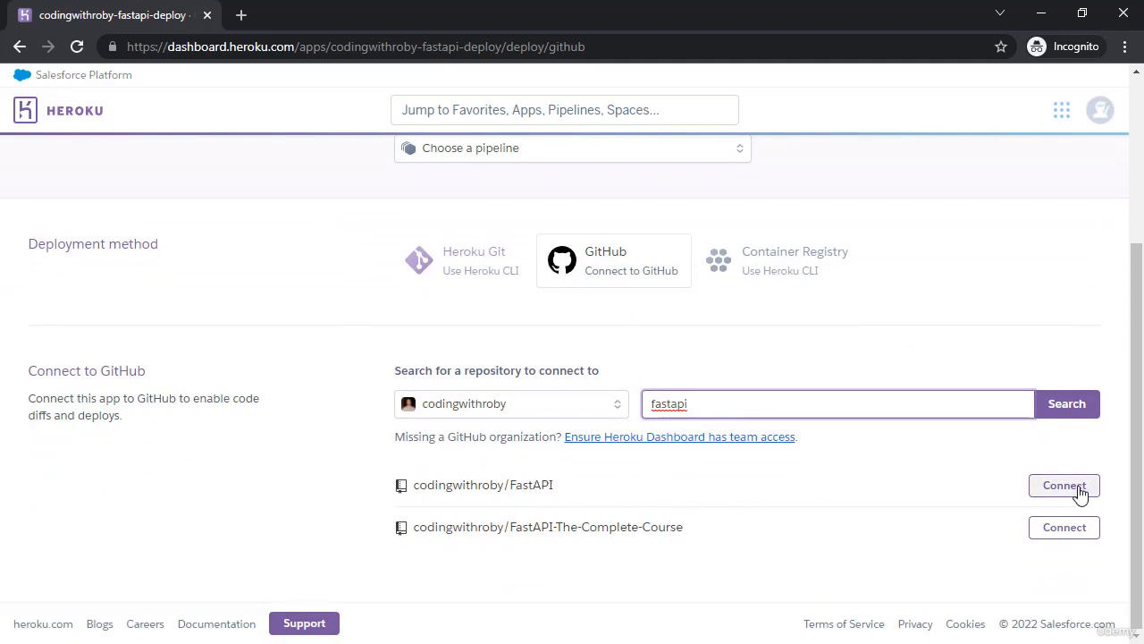
click(1078, 491)
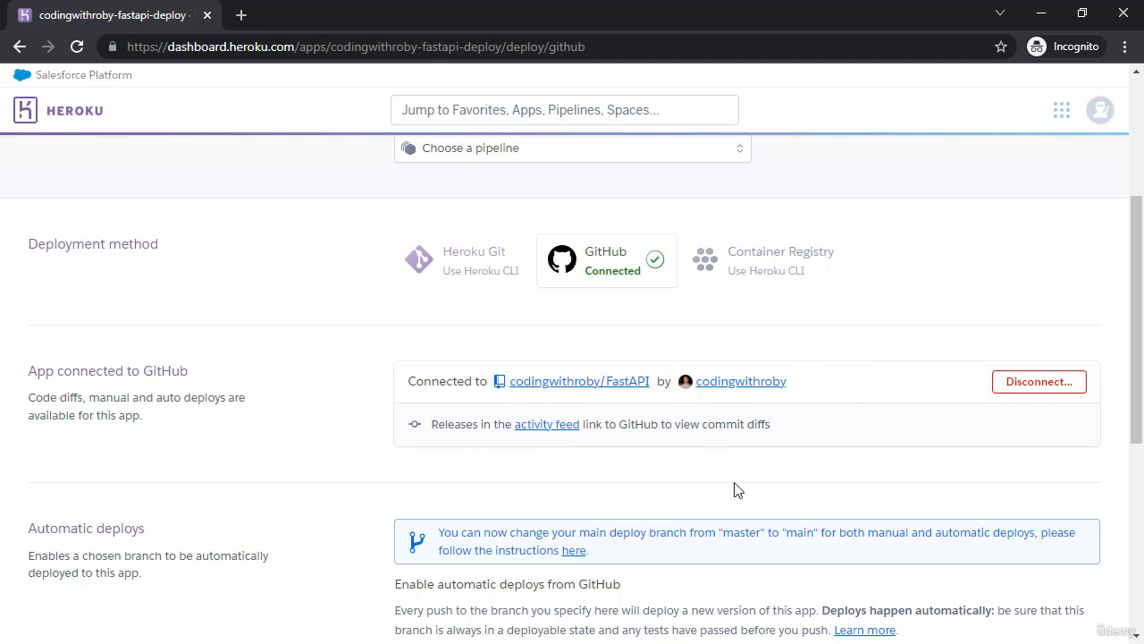
Manually deploy the main branch of the connected GitHub repository and view its build output.
scroll(735, 488, down, 2)
scroll(738, 485, down, 1)
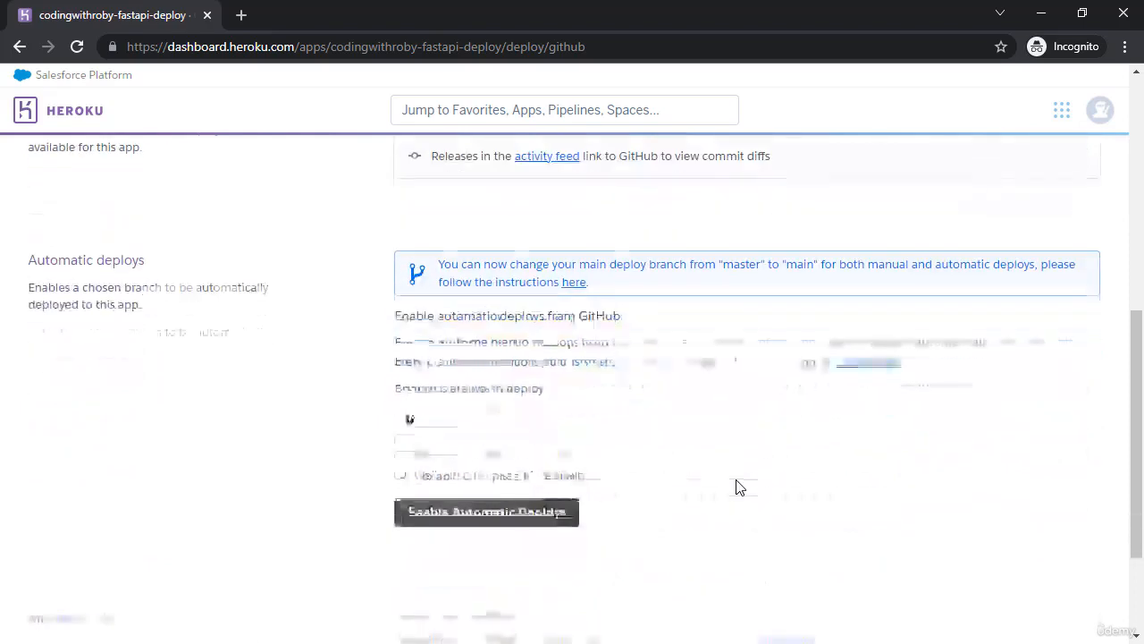
scroll(322, 424, down, 2)
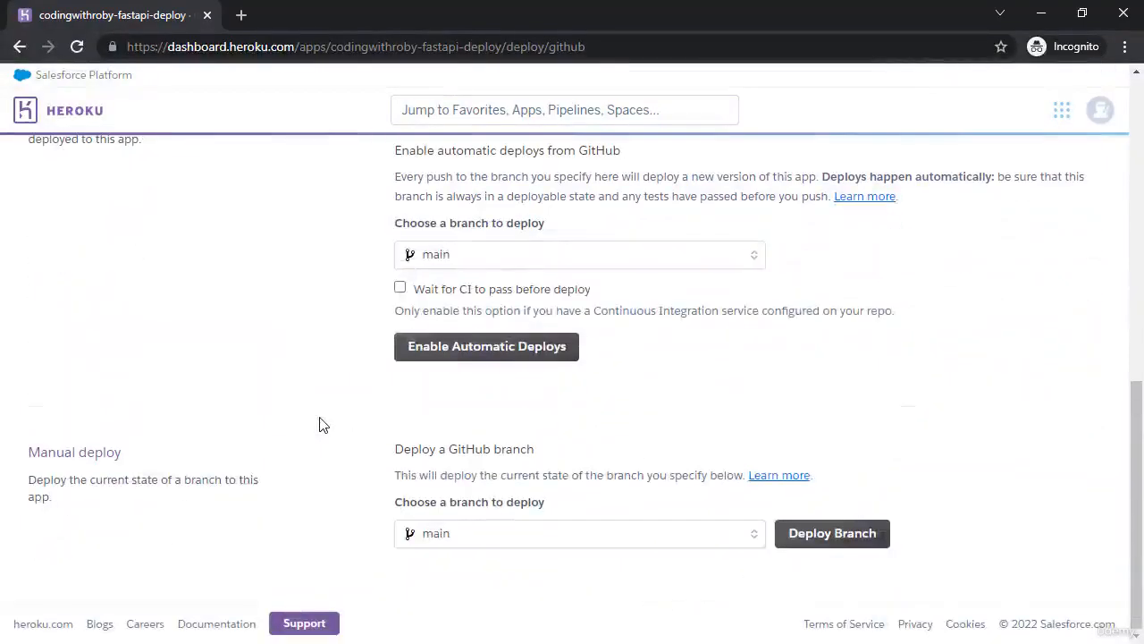
scroll(322, 424, up, 1)
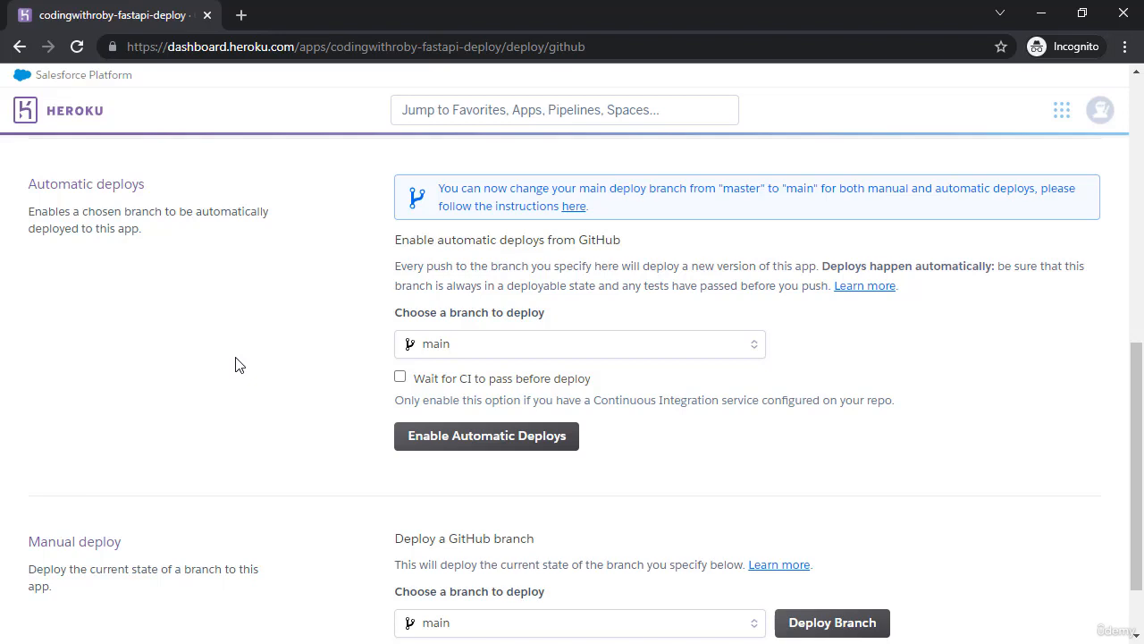
scroll(228, 389, down, 1)
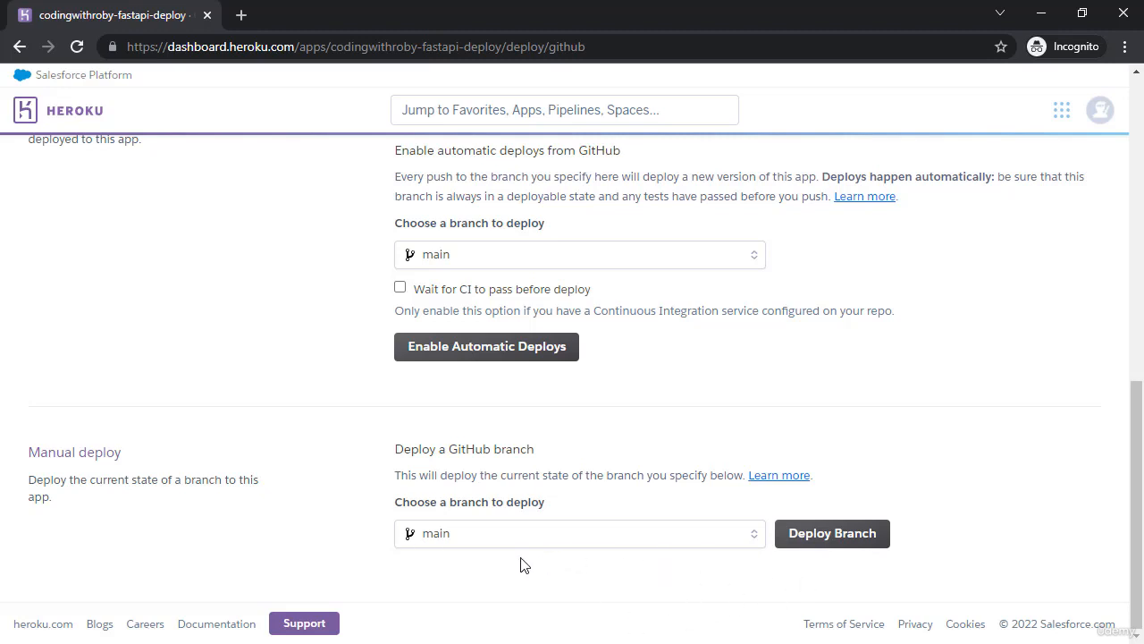
click(555, 534)
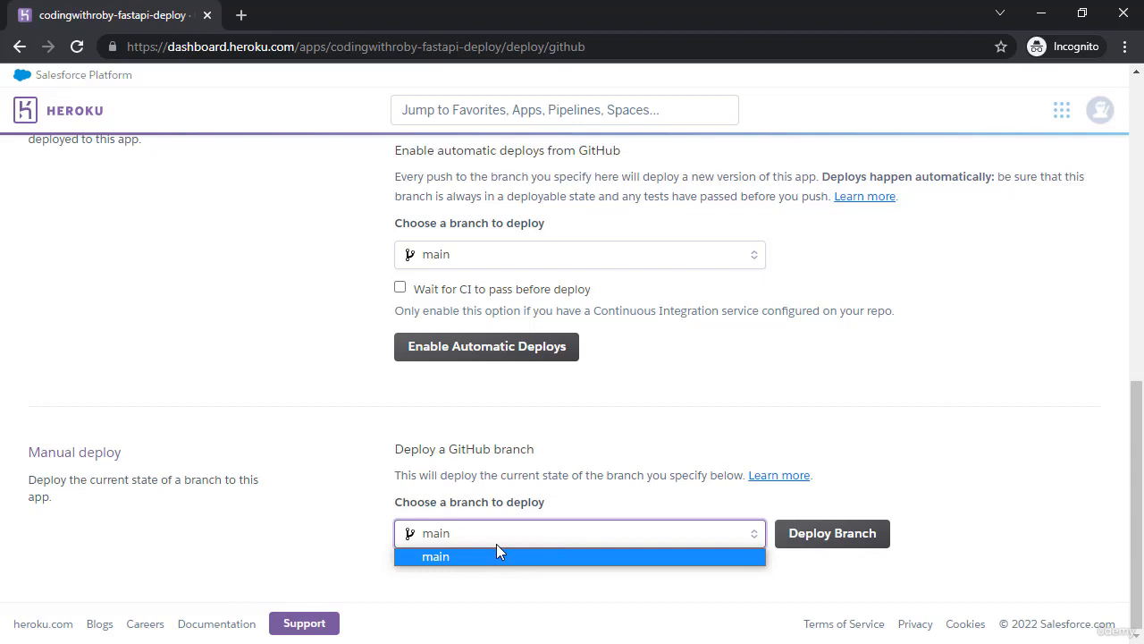
click(899, 552)
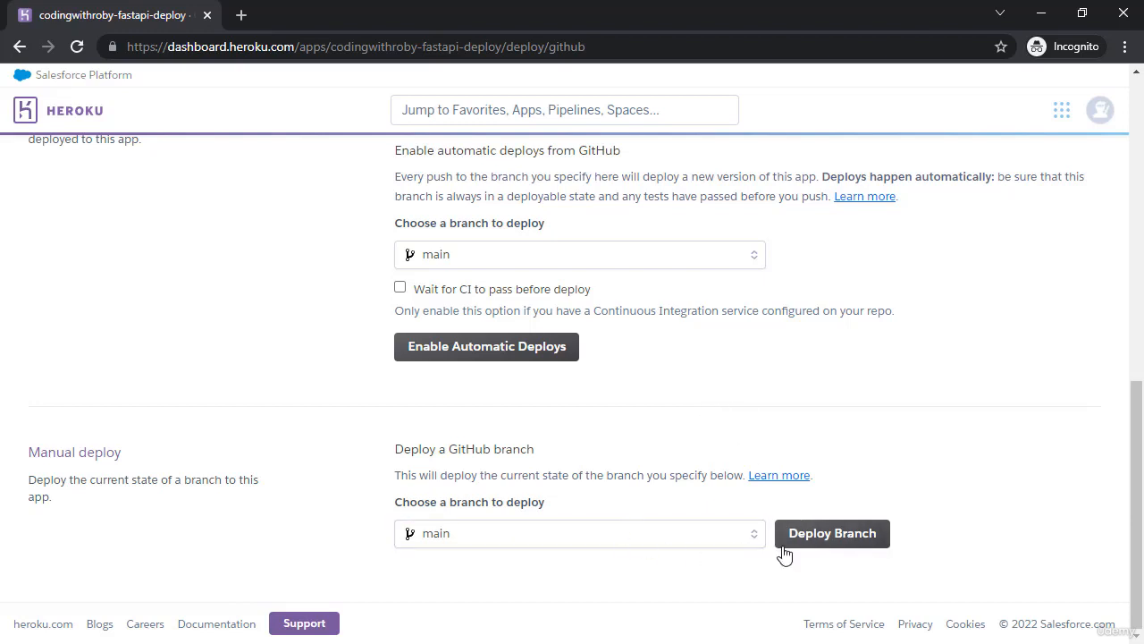
click(860, 544)
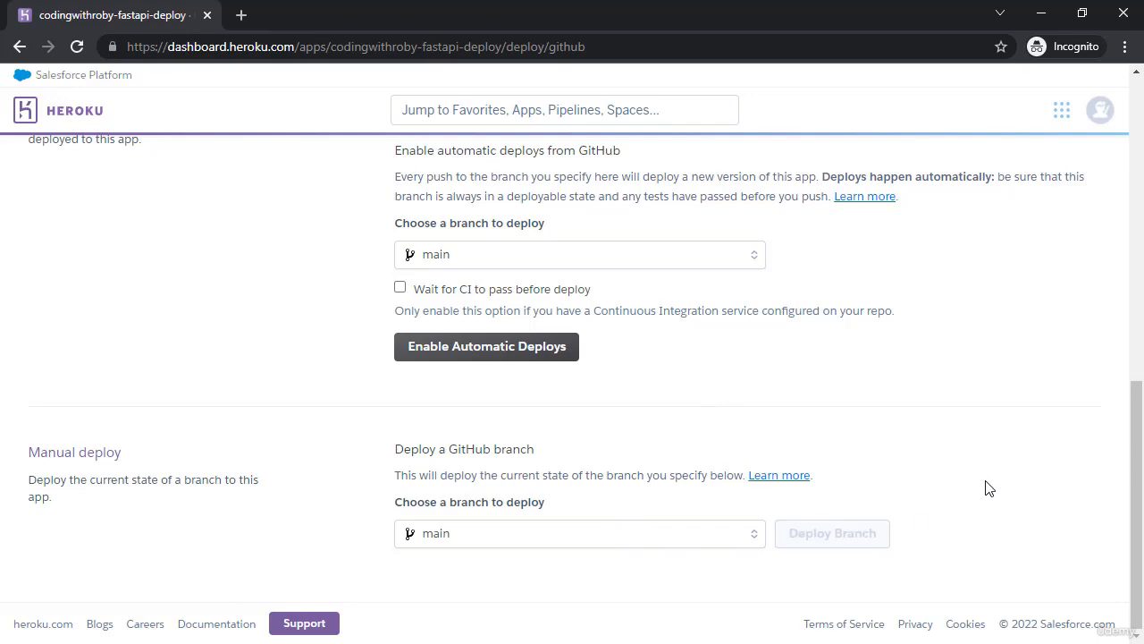
scroll(987, 487, down, 2)
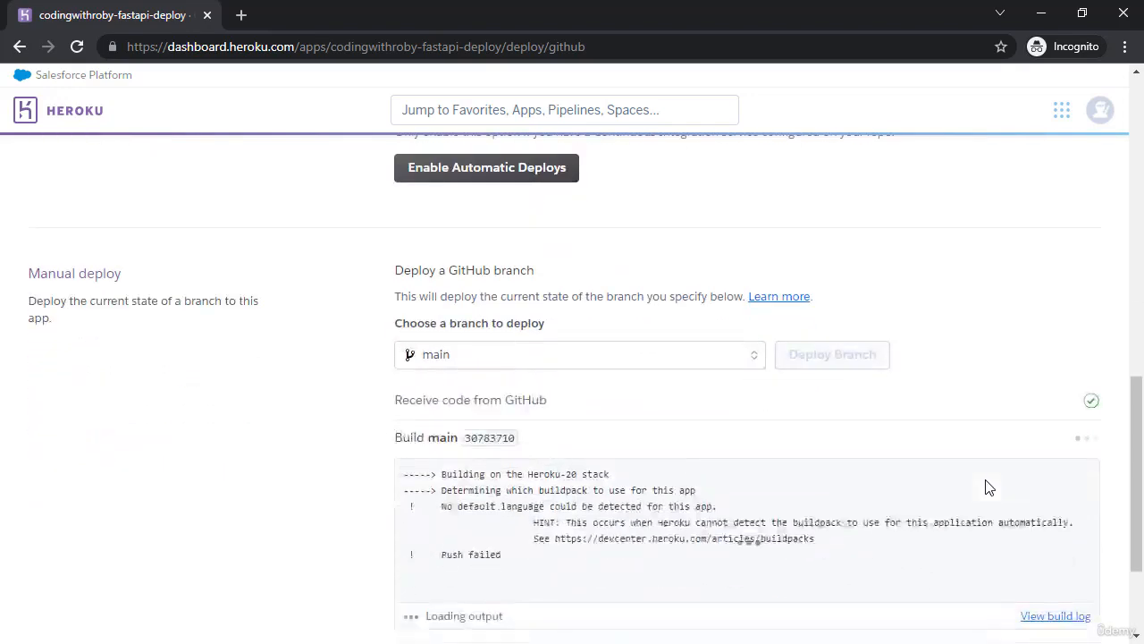
Review the output of the main branch build and open its full build log in a new browser tab.
scroll(987, 486, down, 1)
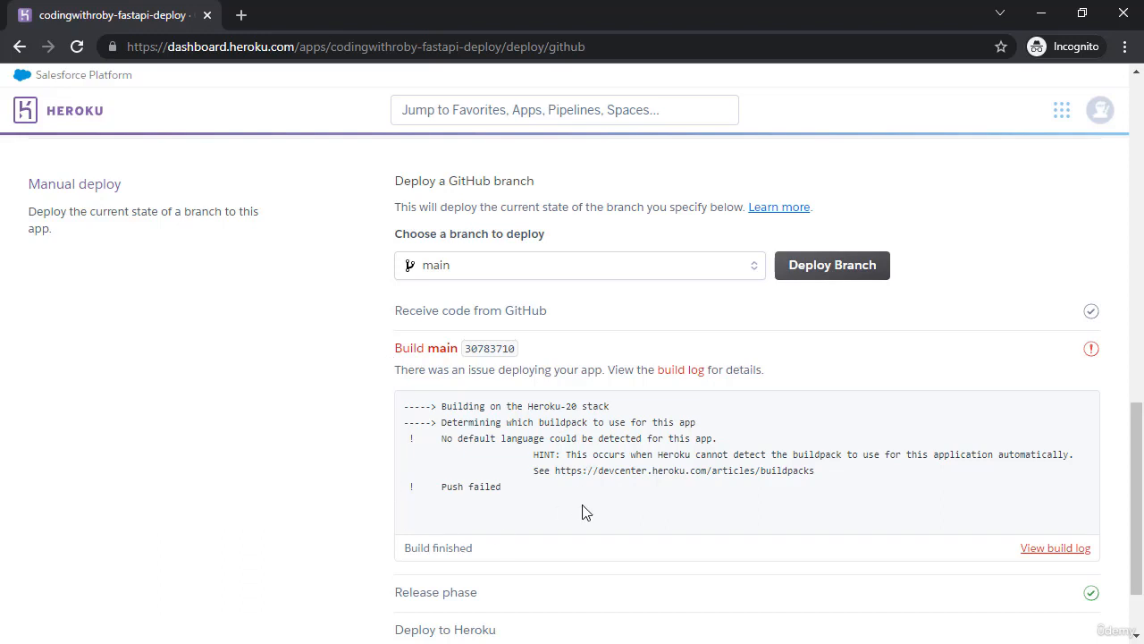
scroll(587, 500, down, 2)
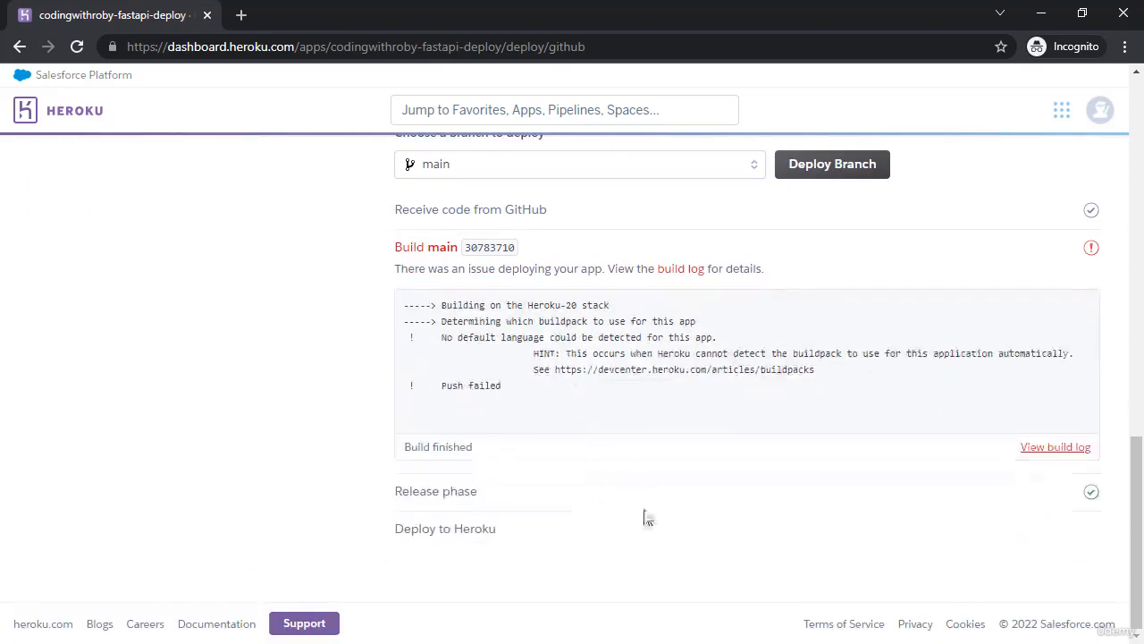
right_click(1050, 454)
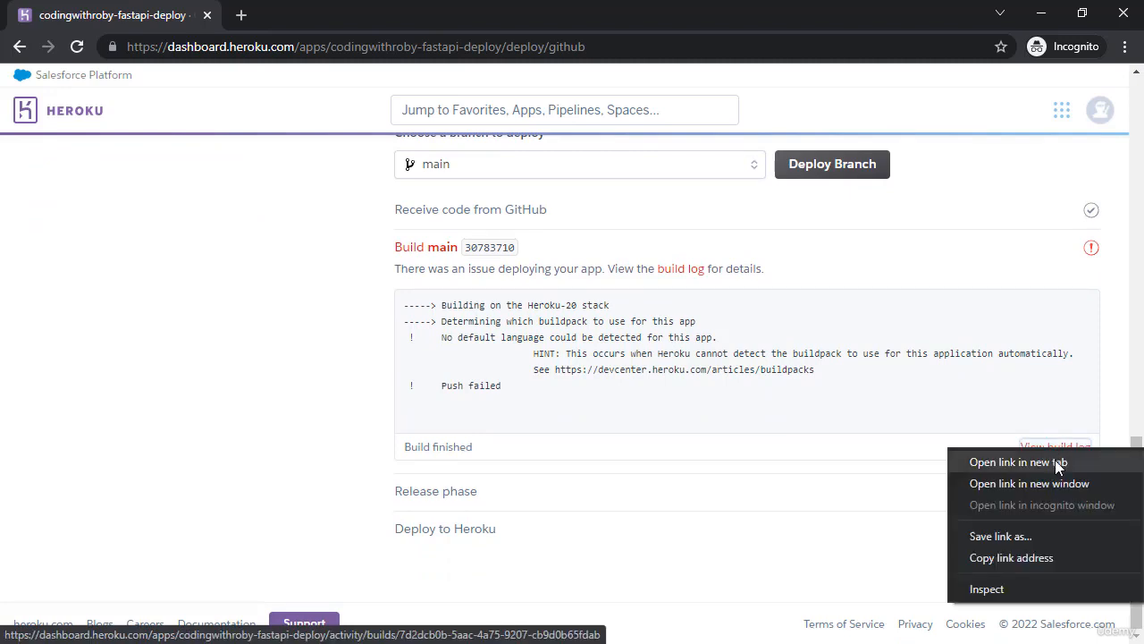
click(1058, 460)
click(329, 15)
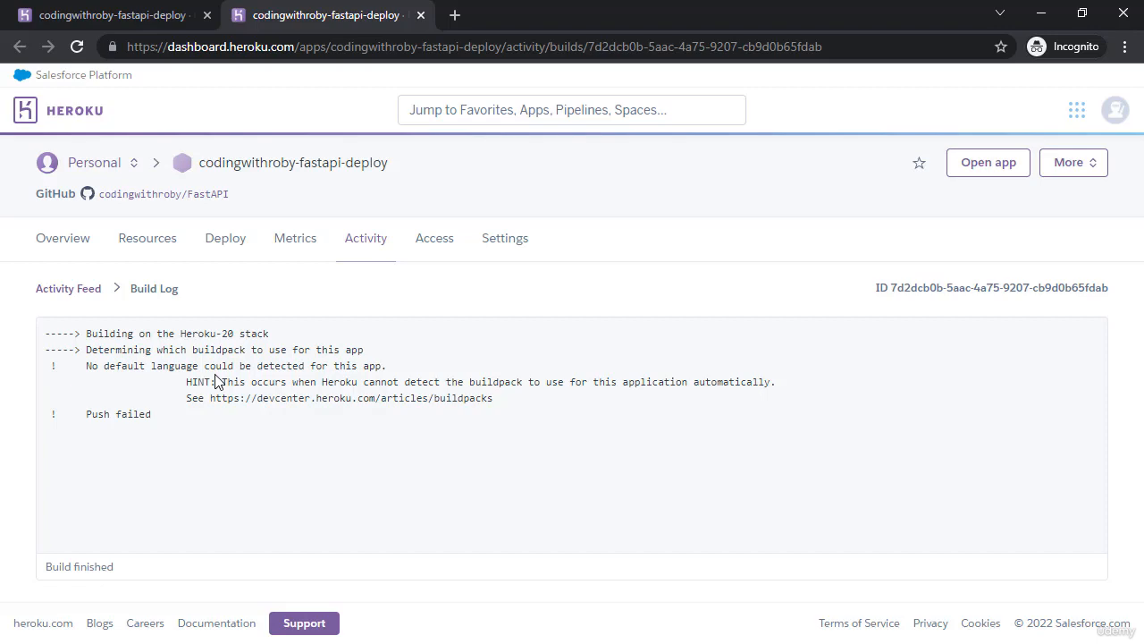
Look over the app's deployment page, including its GitHub connection and its automatic and manual deploy options.
click(236, 246)
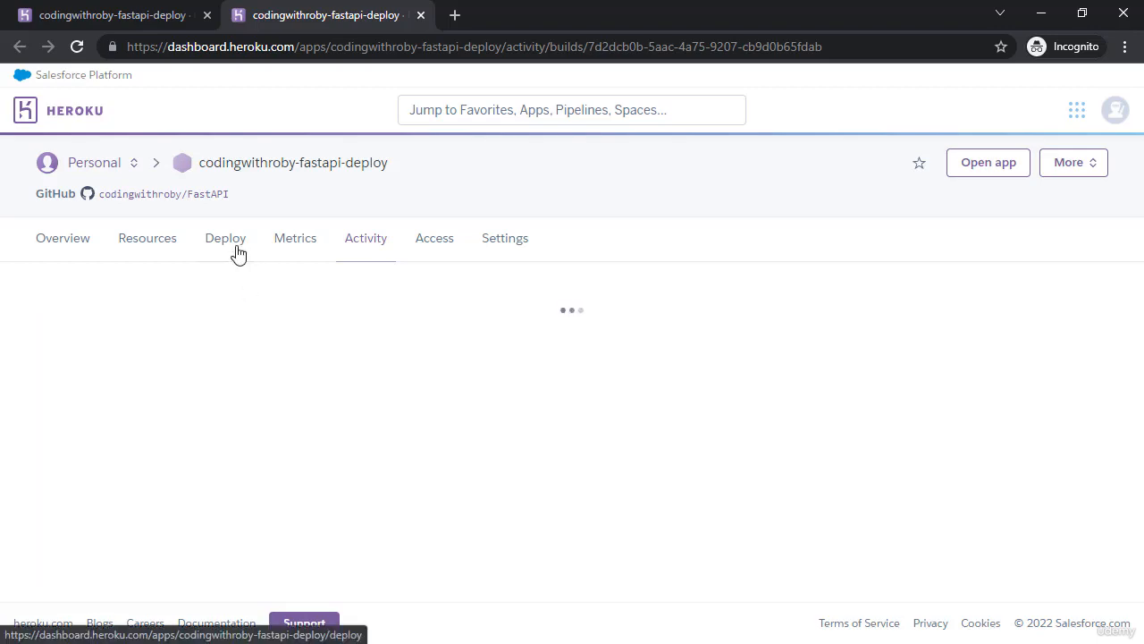
scroll(577, 459, down, 3)
scroll(572, 519, down, 1)
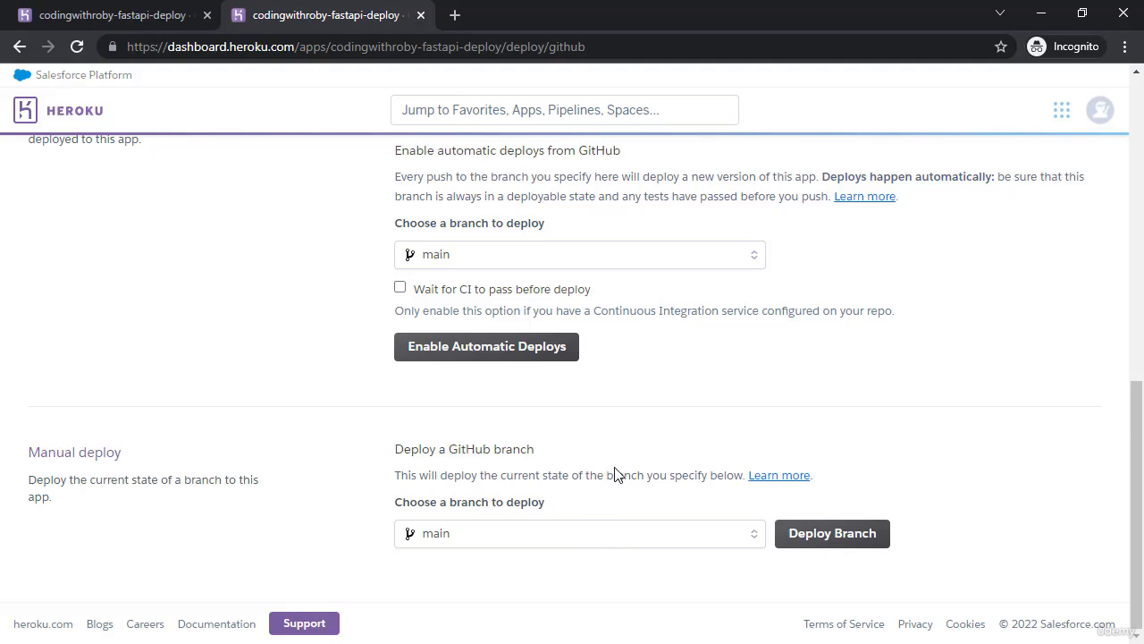
scroll(617, 472, up, 3)
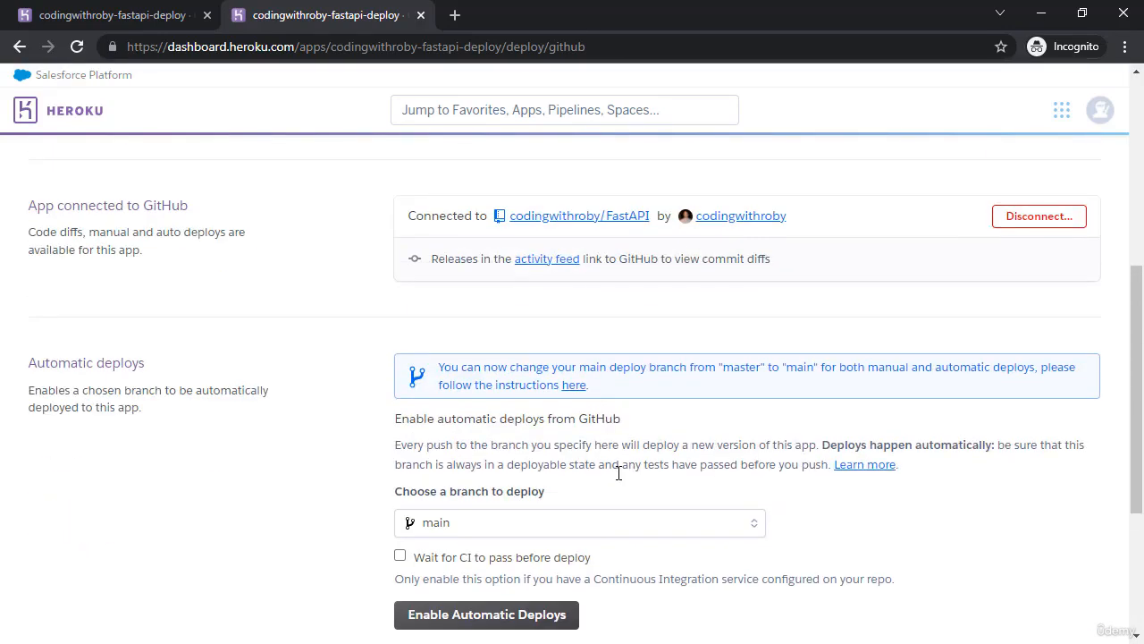
scroll(618, 472, up, 4)
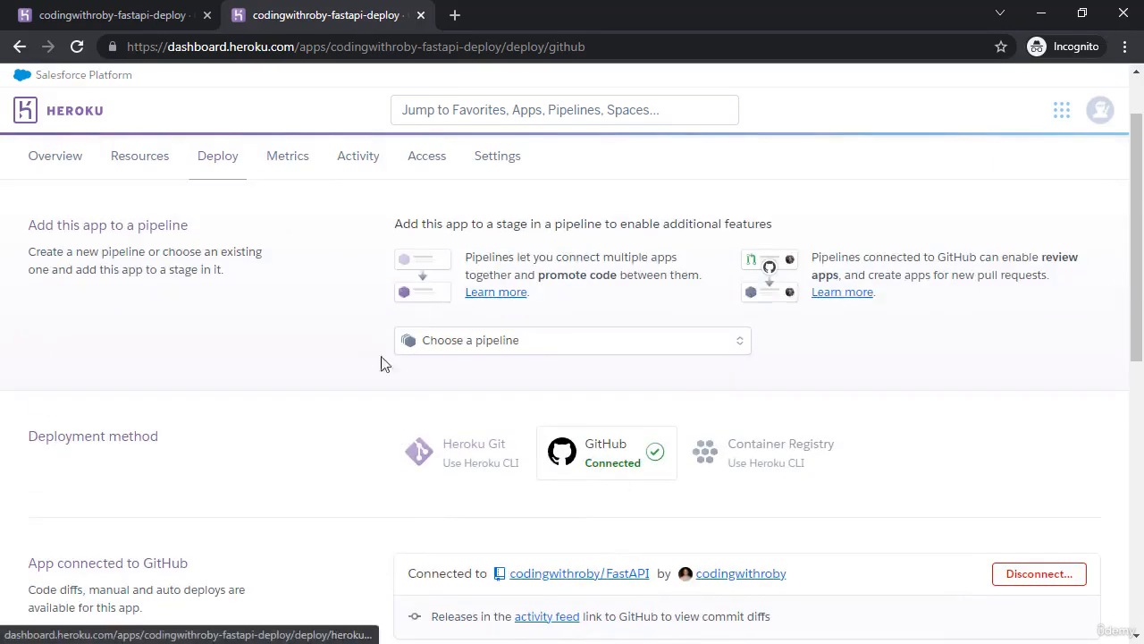
Check the app's metrics, activity feed and collaborator access.
click(285, 170)
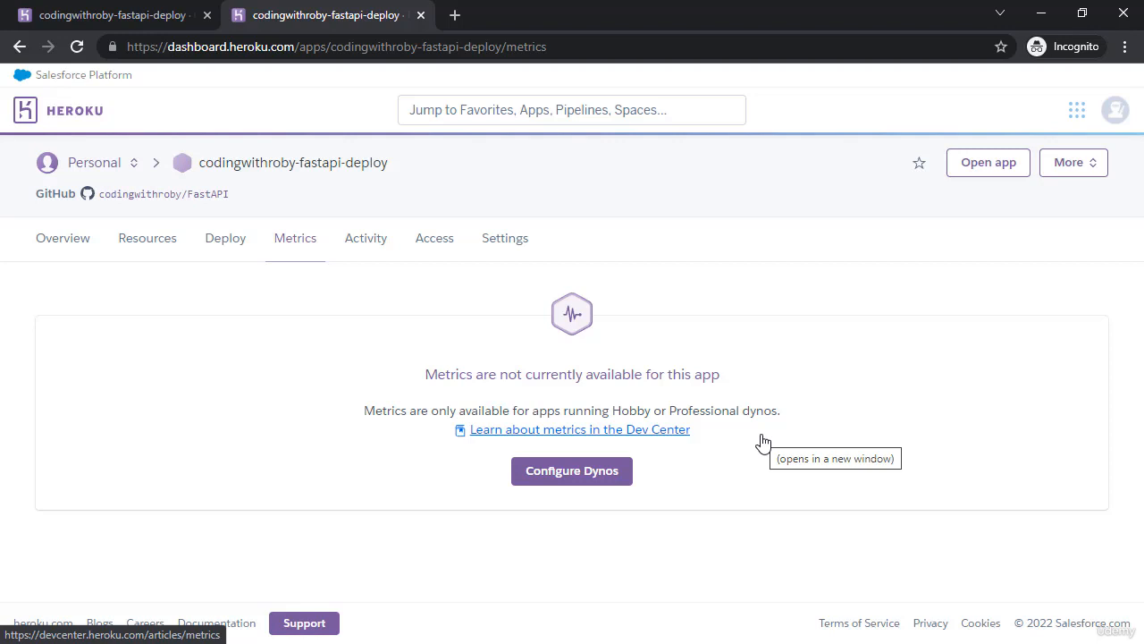
click(370, 243)
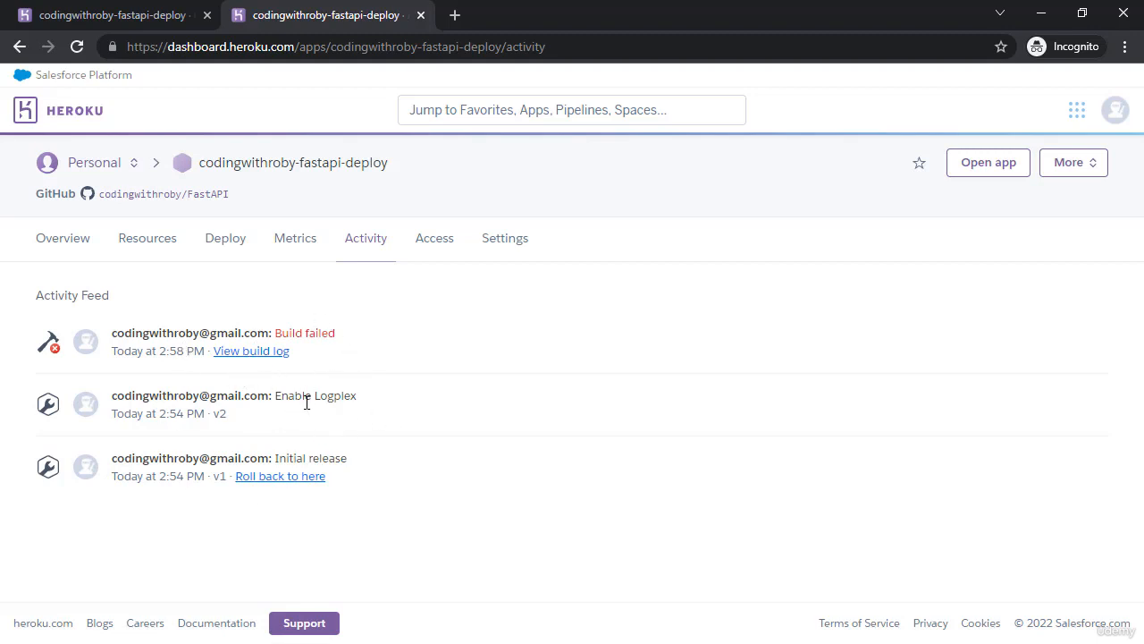
click(433, 239)
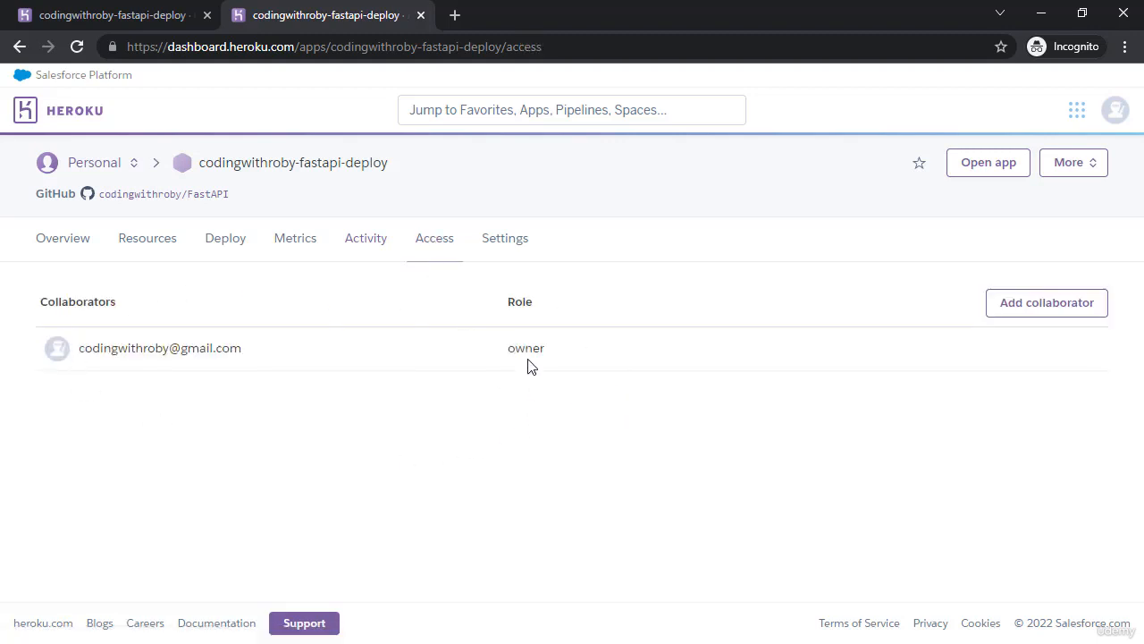
Examine the app's settings, from app information, config vars and buildpacks to SSL certificates, domains, ownership transfer, maintenance mode and deletion.
click(496, 253)
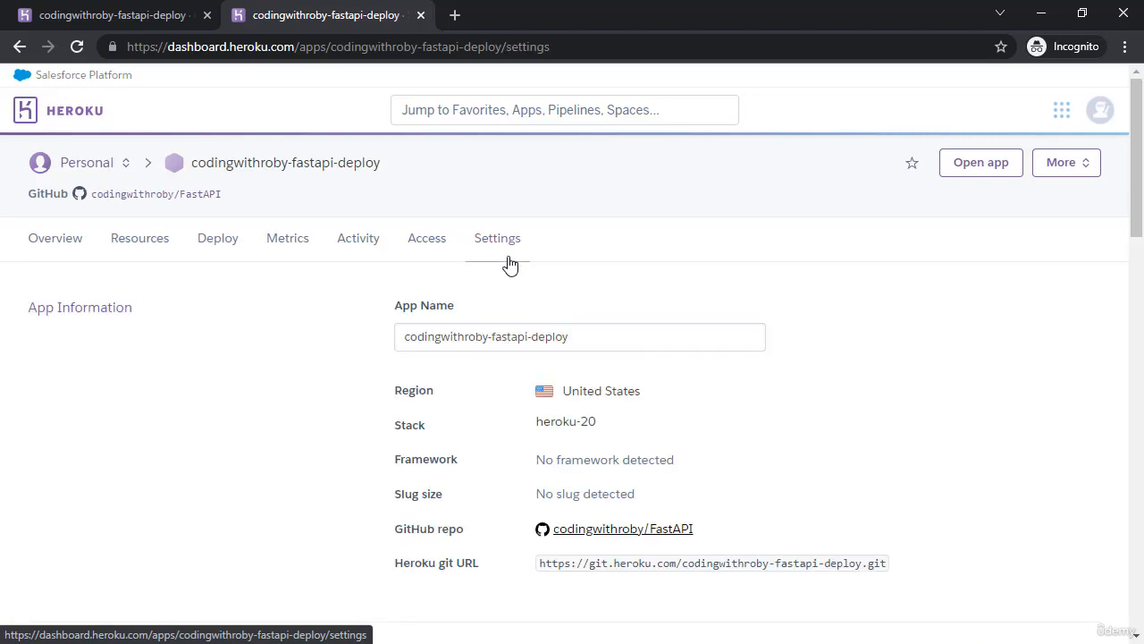
scroll(780, 414, down, 1)
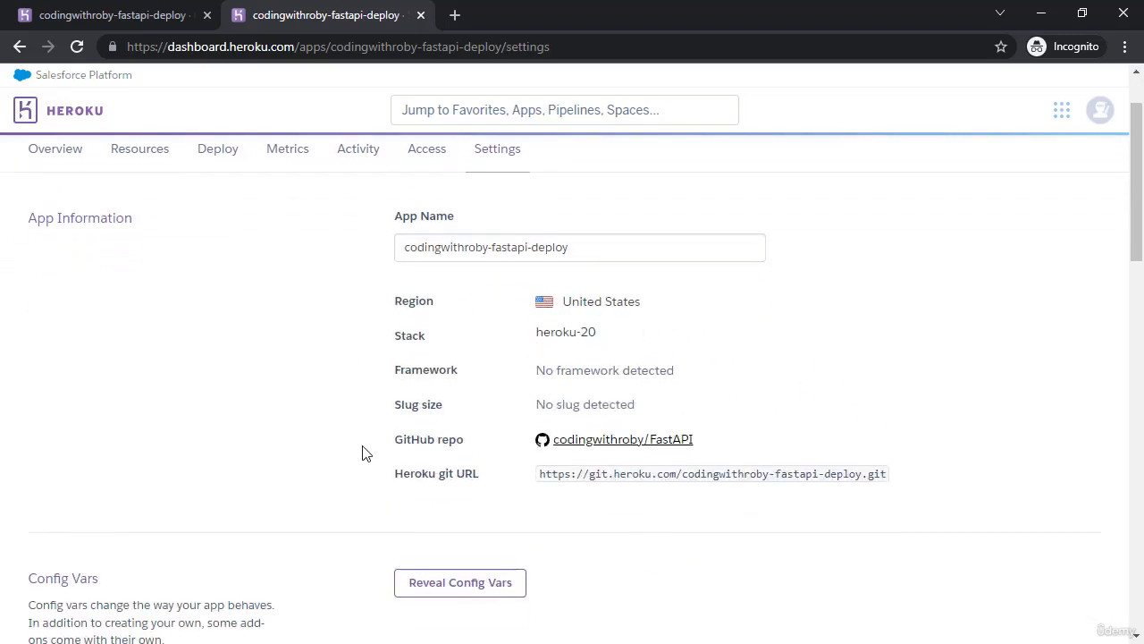
scroll(822, 450, down, 6)
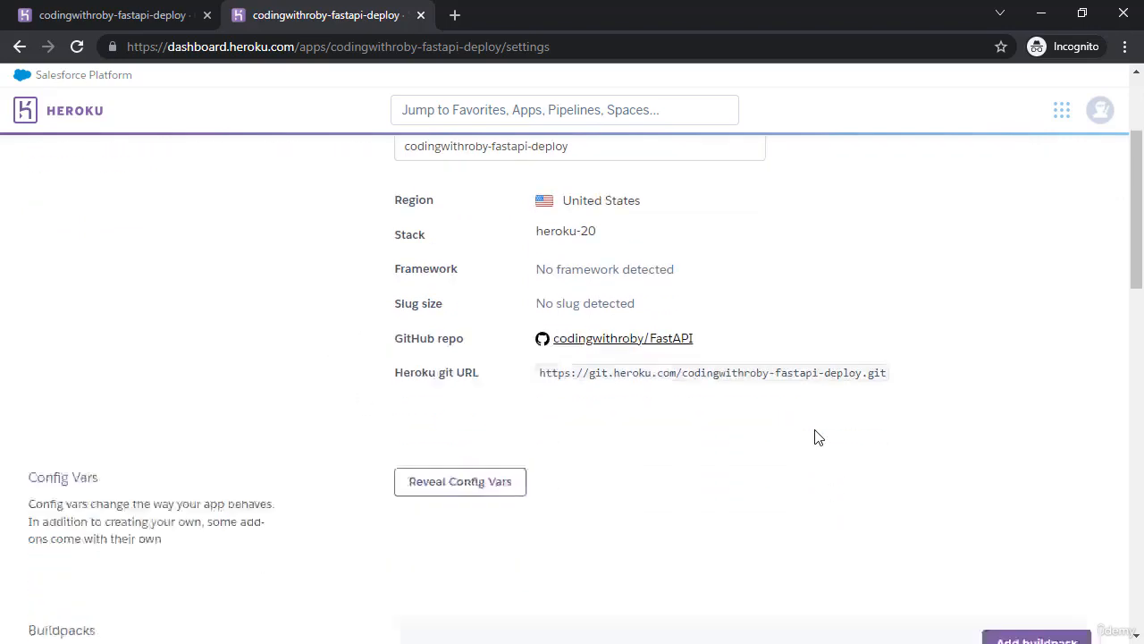
scroll(804, 447, up, 5)
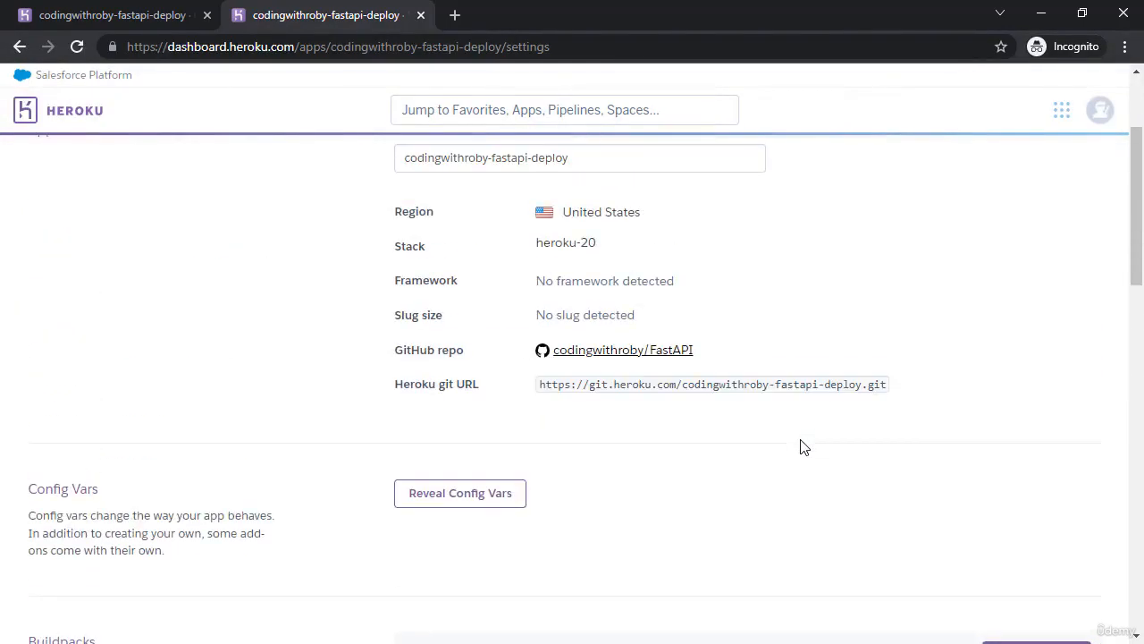
scroll(804, 447, down, 4)
scroll(804, 447, up, 1)
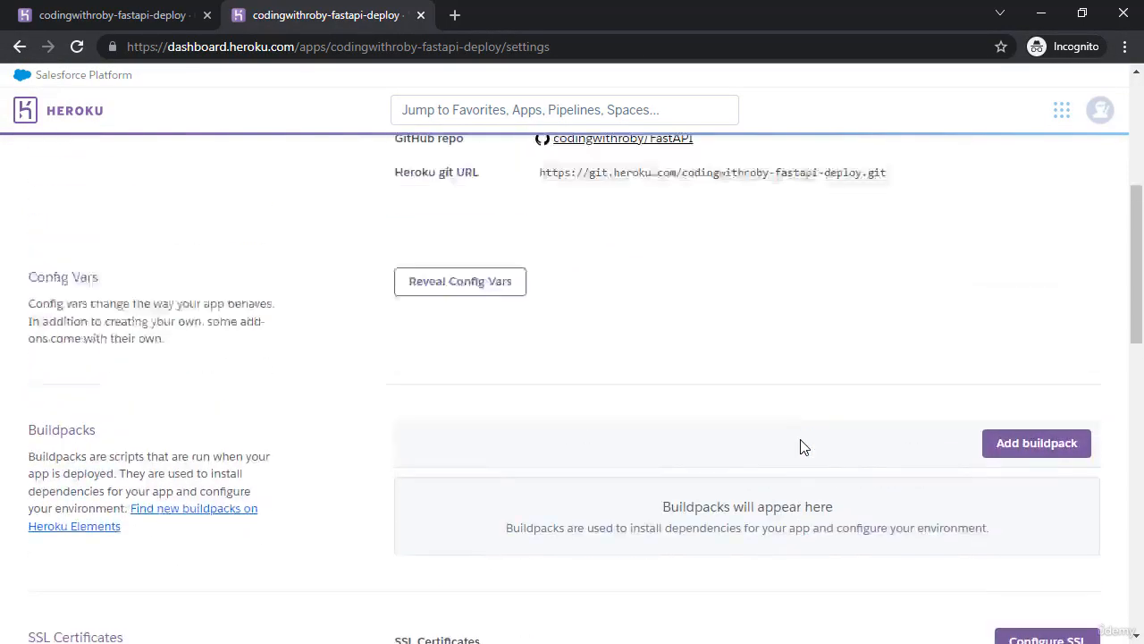
scroll(802, 447, up, 4)
scroll(799, 447, down, 4)
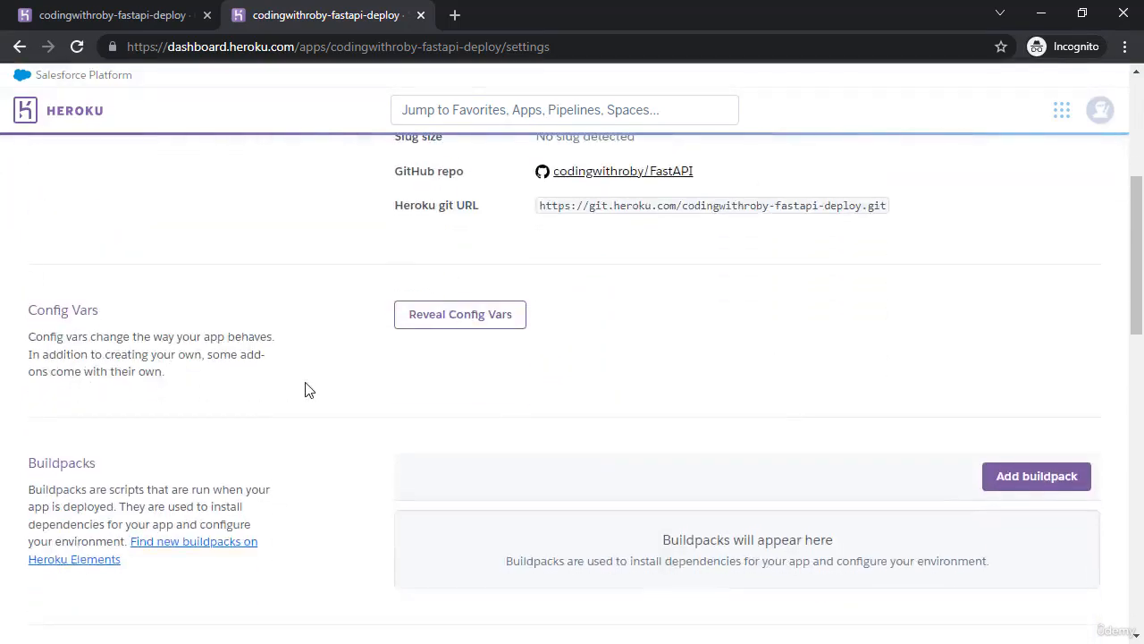
scroll(305, 390, down, 2)
scroll(203, 404, down, 1)
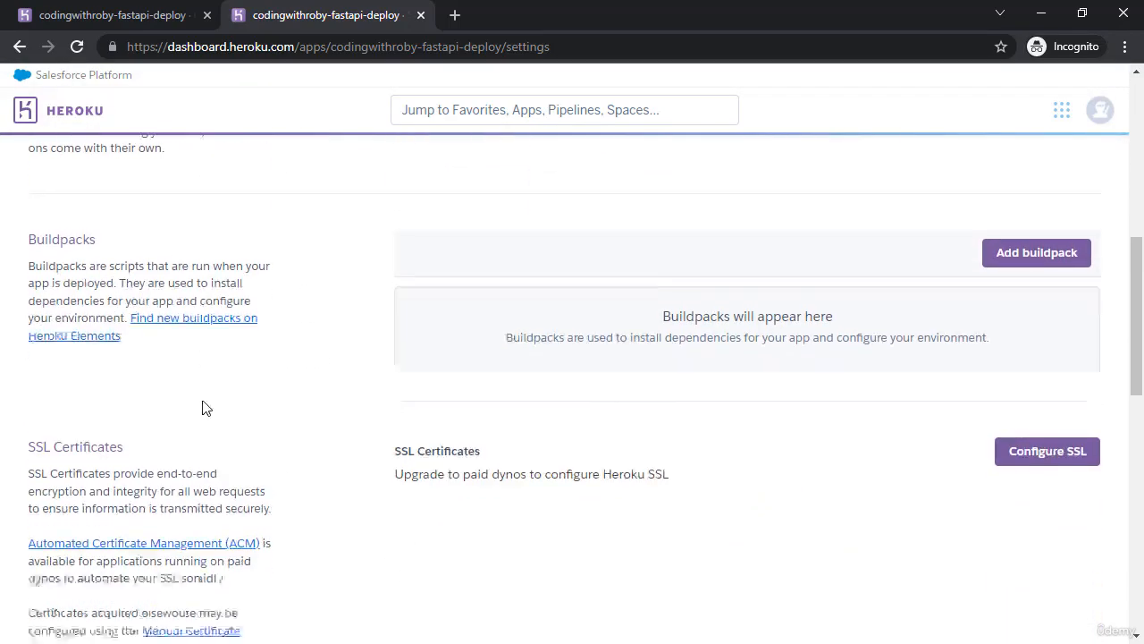
scroll(202, 408, down, 5)
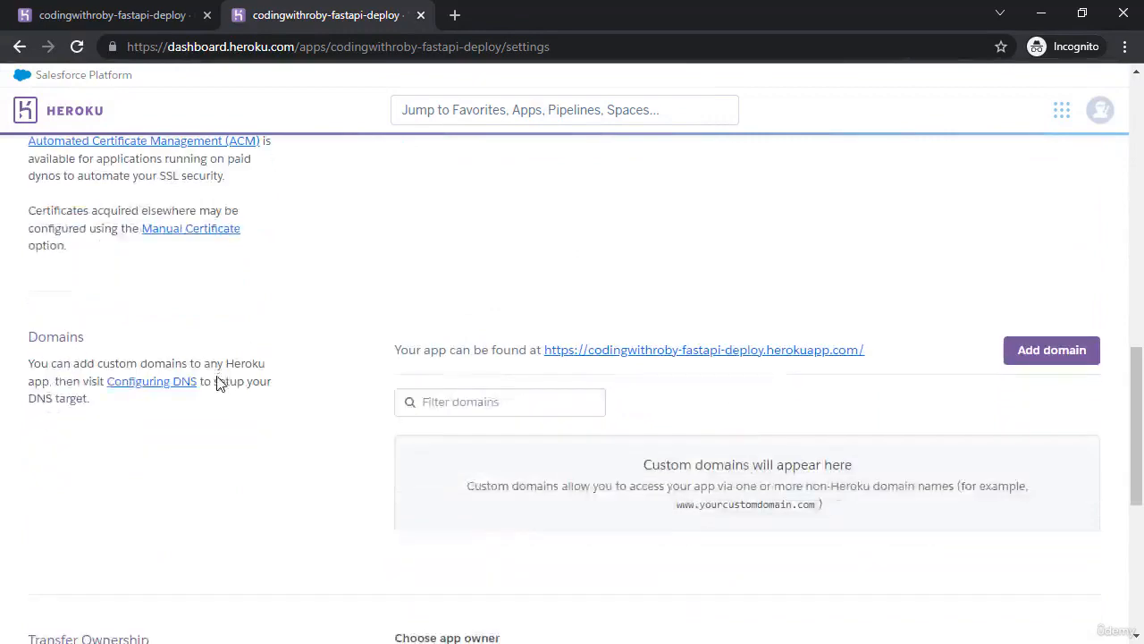
scroll(218, 388, down, 3)
scroll(224, 390, down, 2)
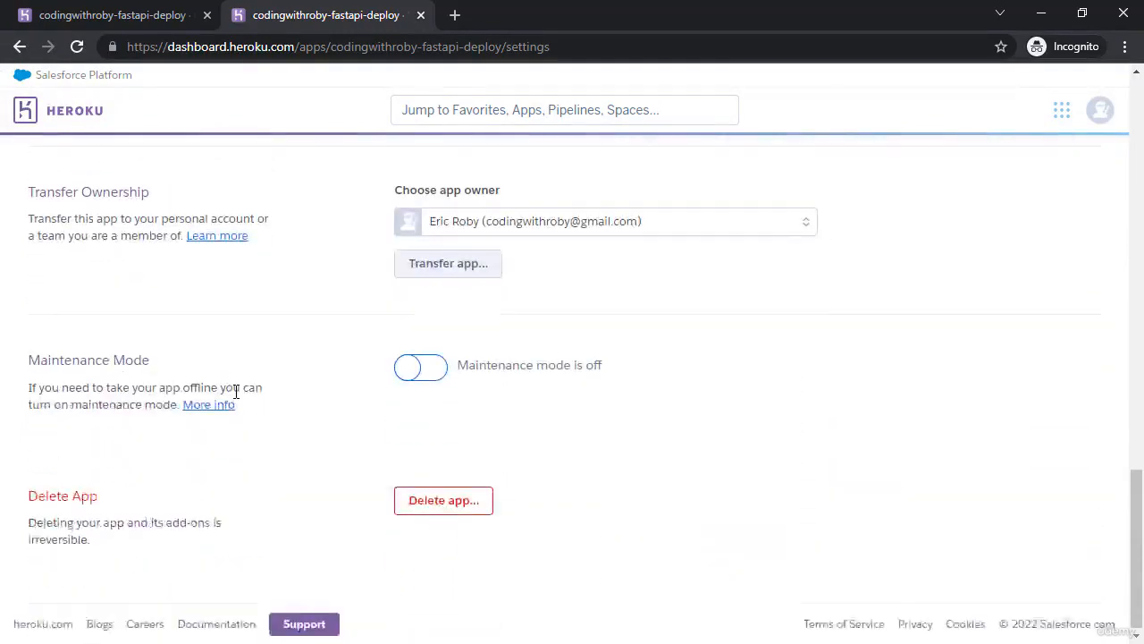
scroll(235, 387, up, 5)
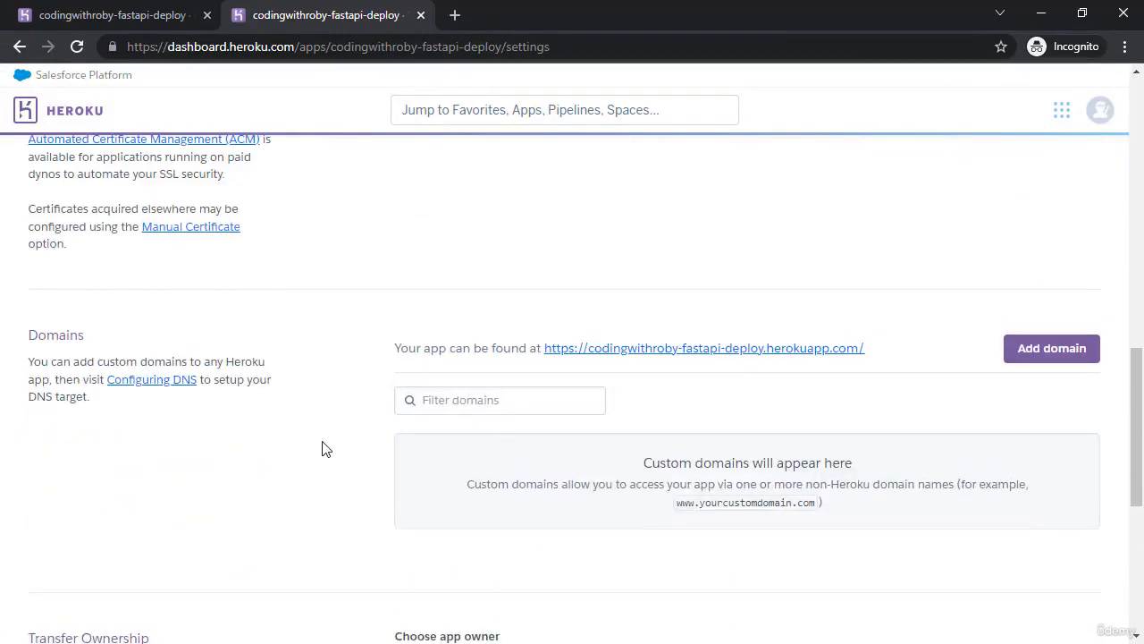
scroll(330, 444, up, 10)
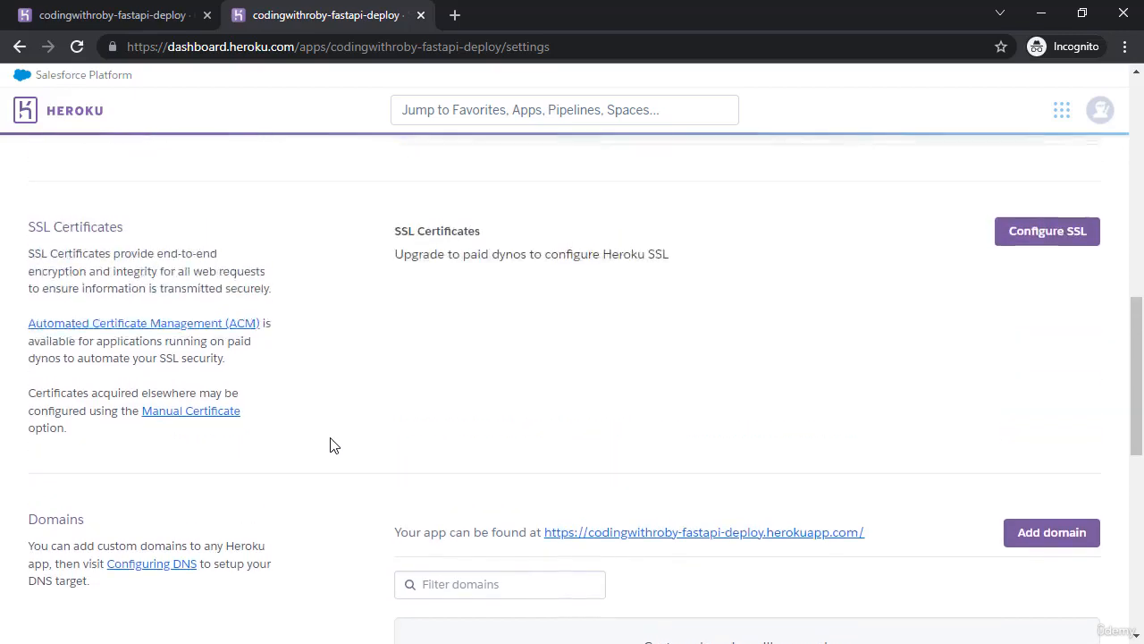
scroll(376, 358, up, 1)
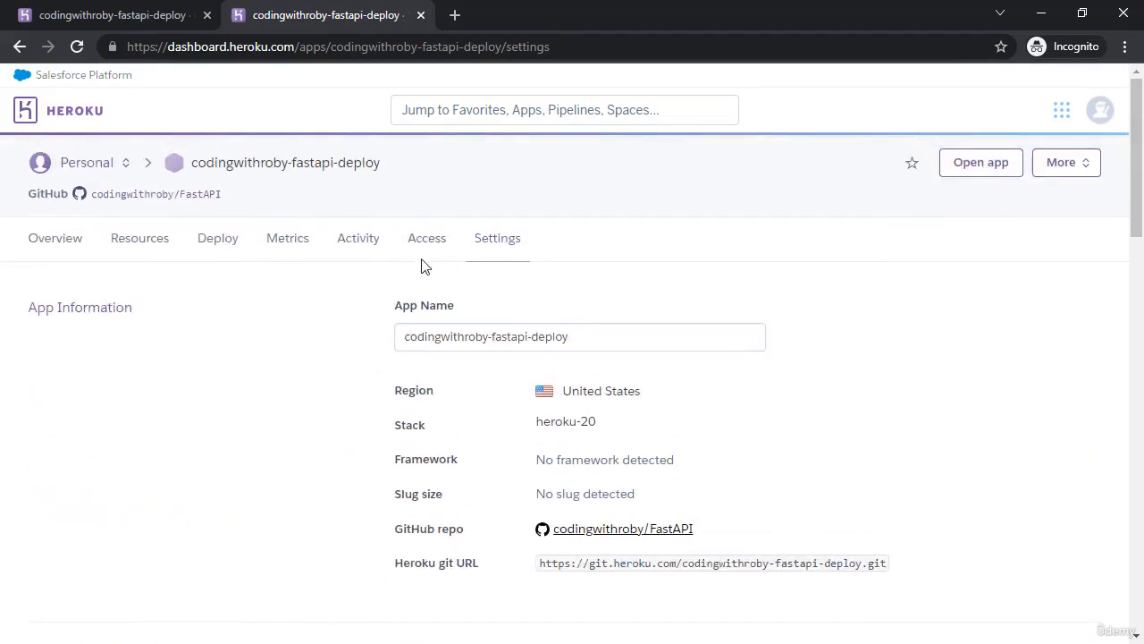
Return to the app's deployment options and view the GitHub connection and automatic deploys sections.
click(233, 249)
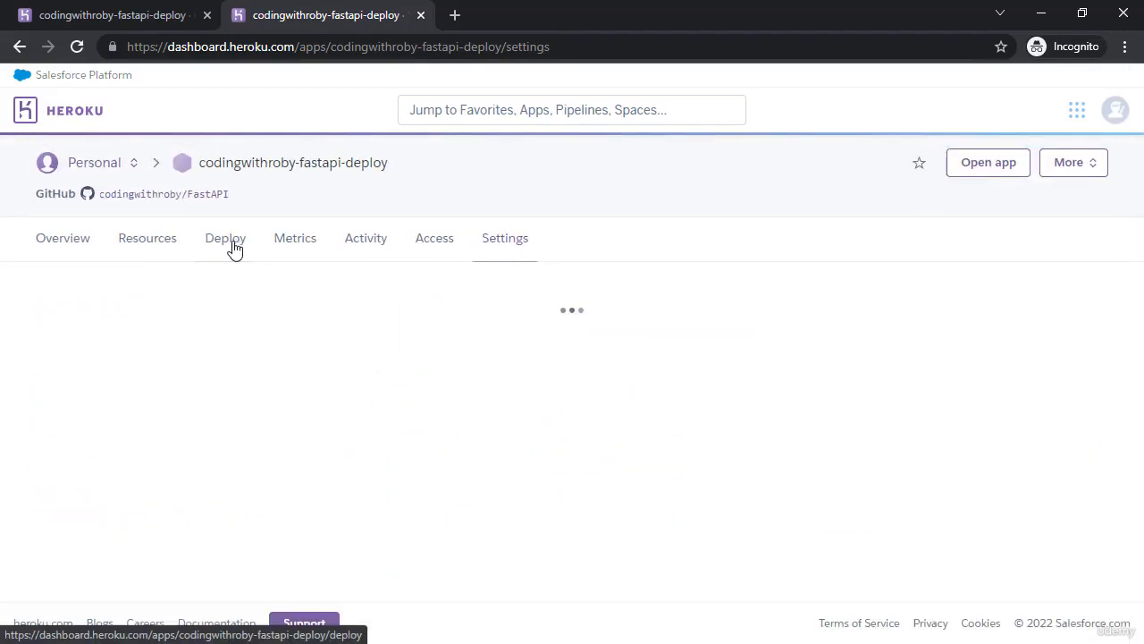
scroll(200, 359, down, 3)
scroll(206, 358, down, 3)
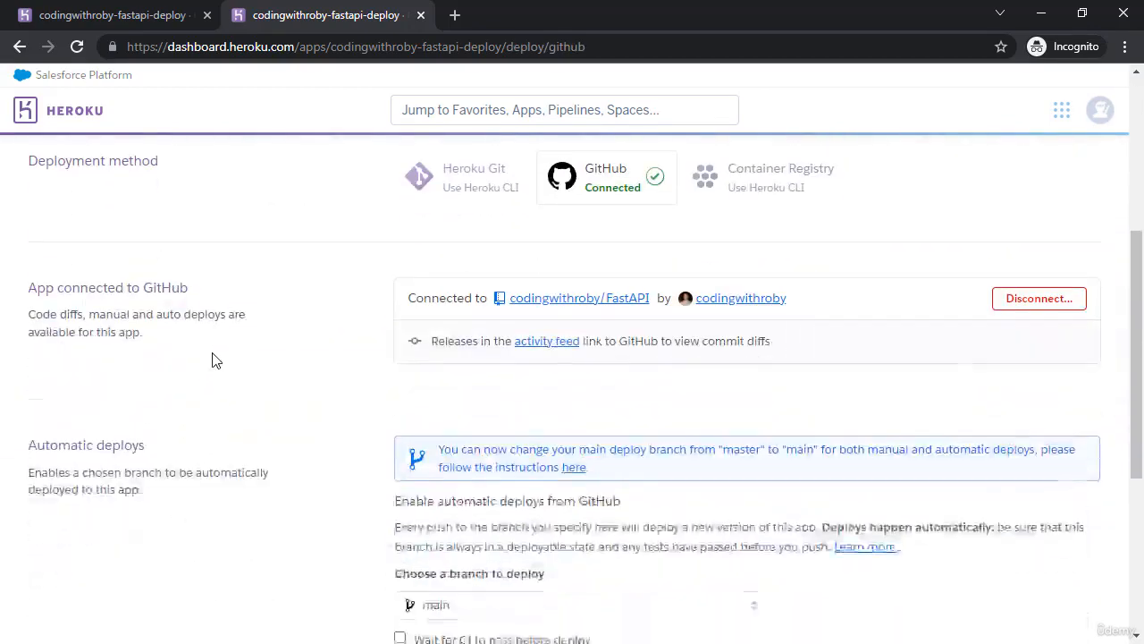